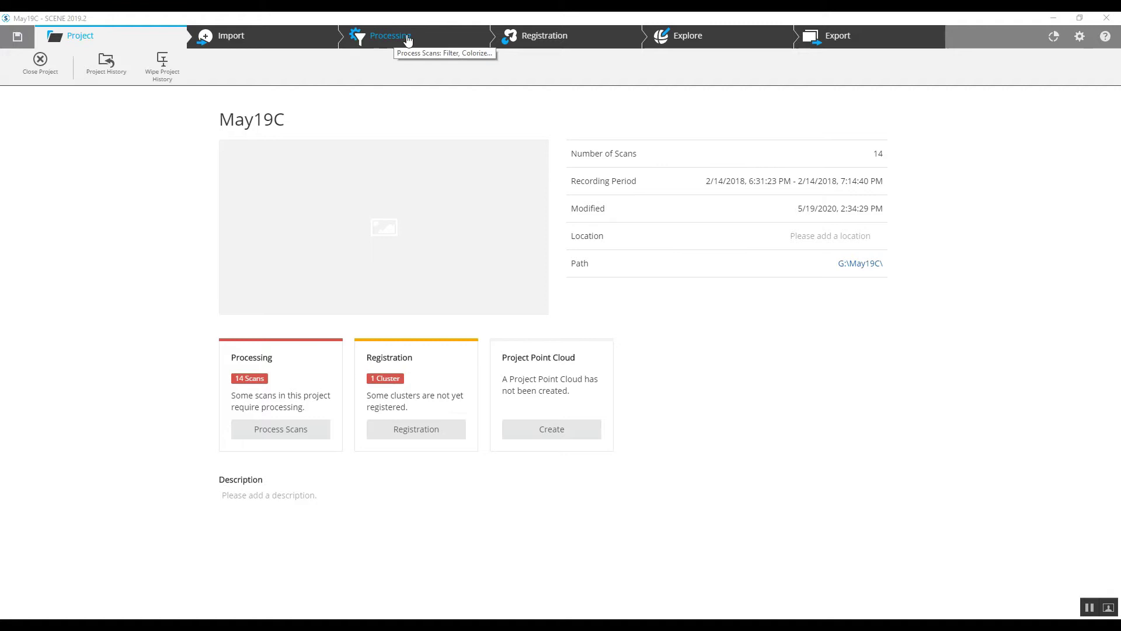
Start automatic registration for the unregistered Scans cluster of the May19C project
{"action": "left_click", "coordinate": [546, 45]}
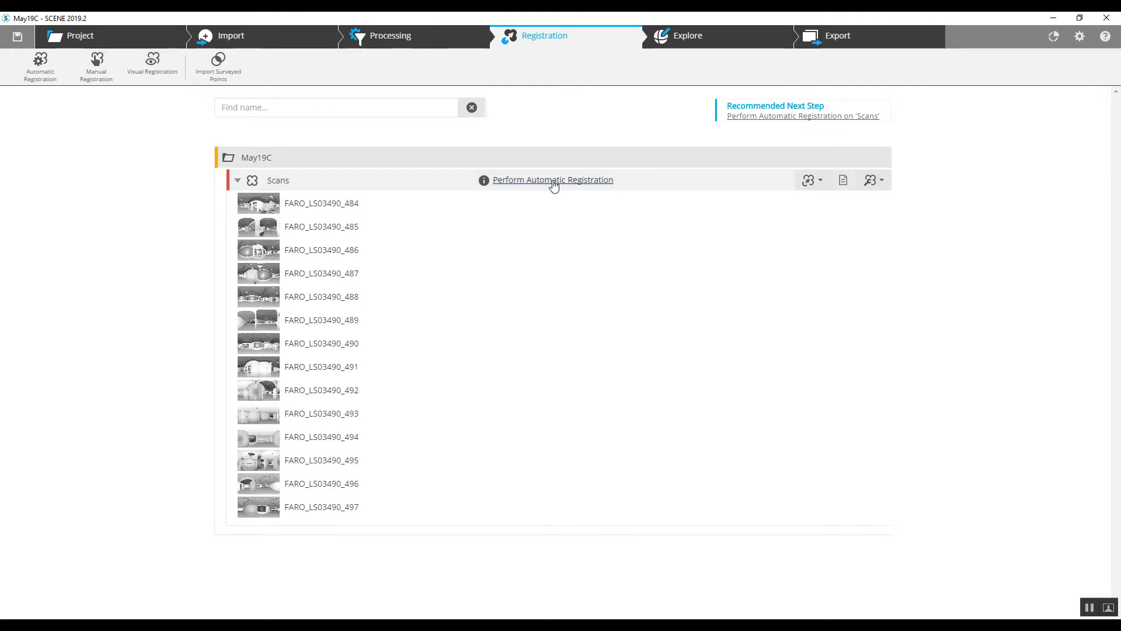
{"action": "left_click", "coordinate": [554, 181]}
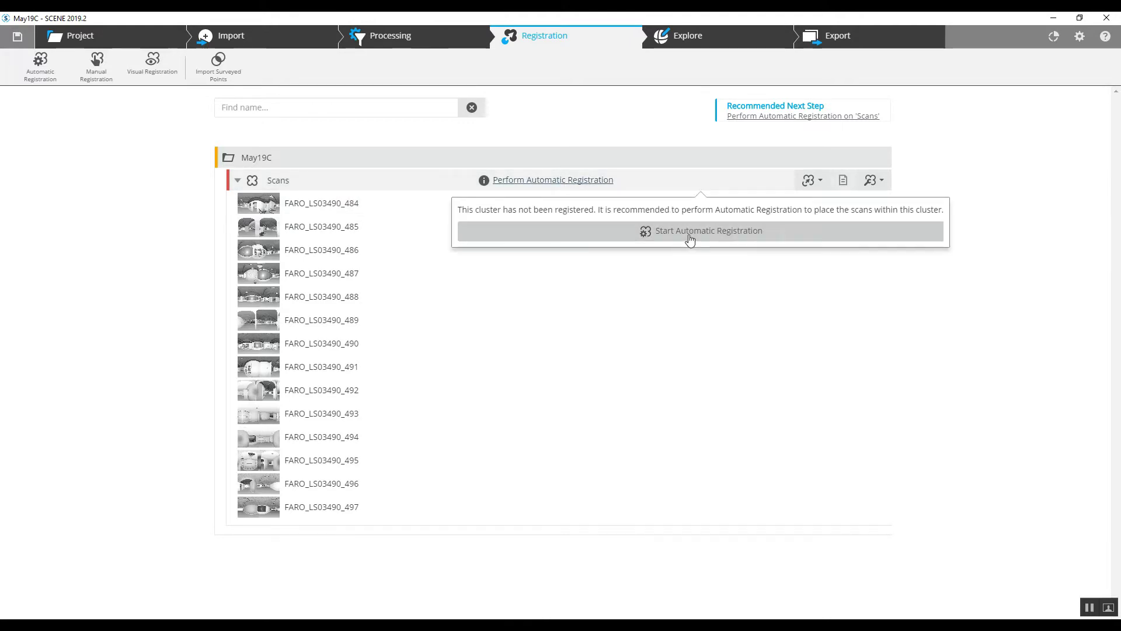
{"action": "left_click", "coordinate": [869, 235]}
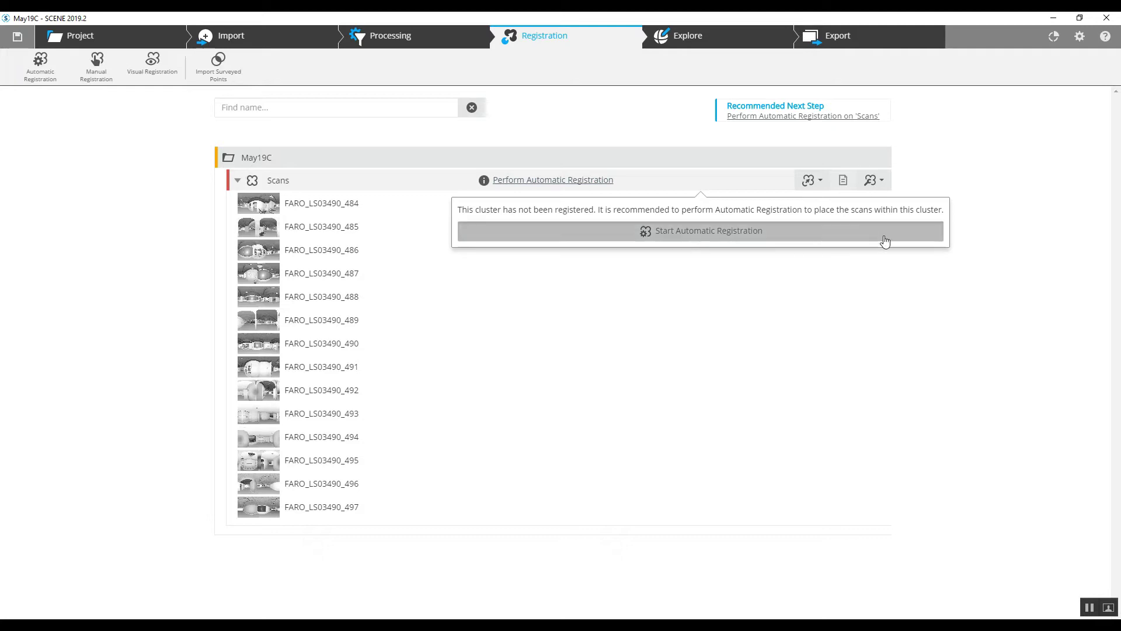
{"action": "left_click", "coordinate": [923, 237]}
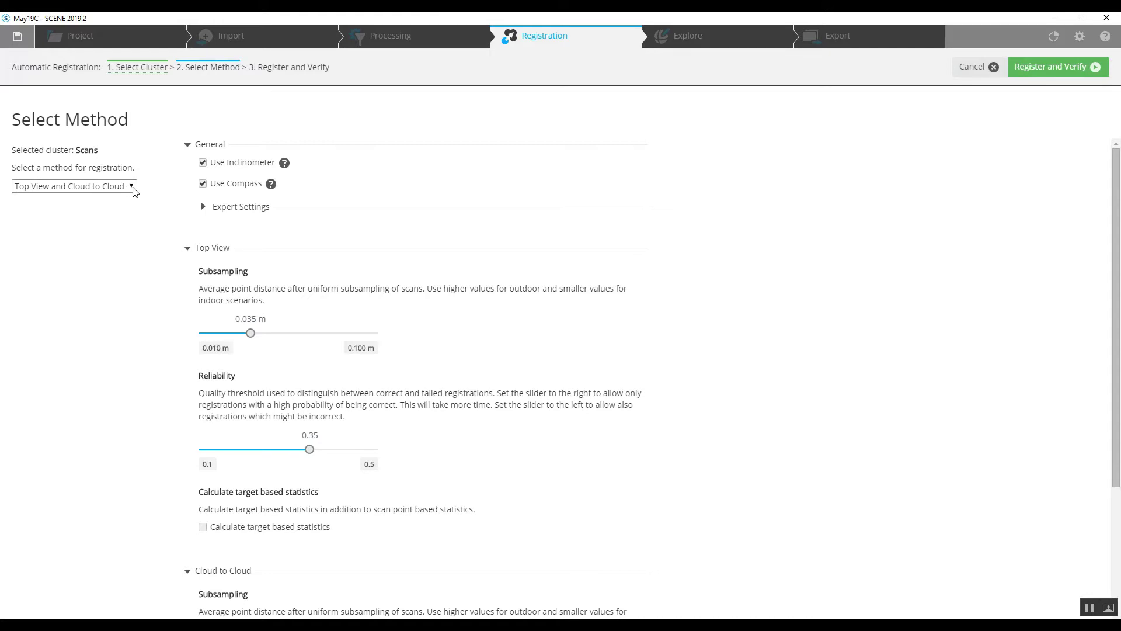
Register the Scans cluster with the Top View and Cloud to Cloud method, keeping the inclinometer, compass and subsampling settings
{"action": "left_click", "coordinate": [132, 187]}
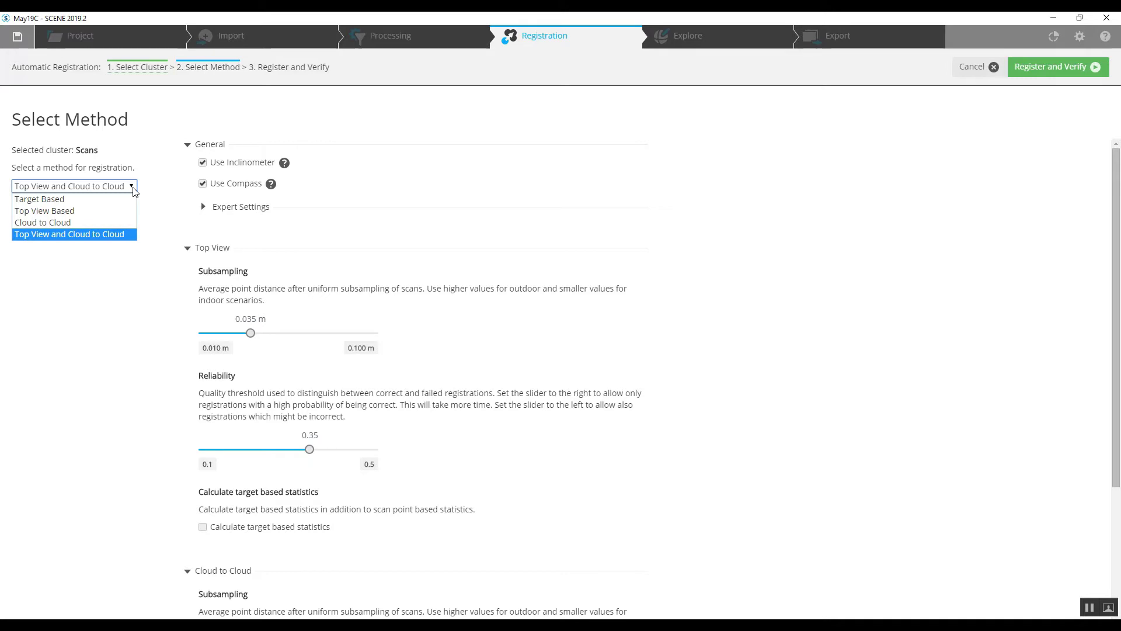
{"action": "left_click", "coordinate": [106, 285]}
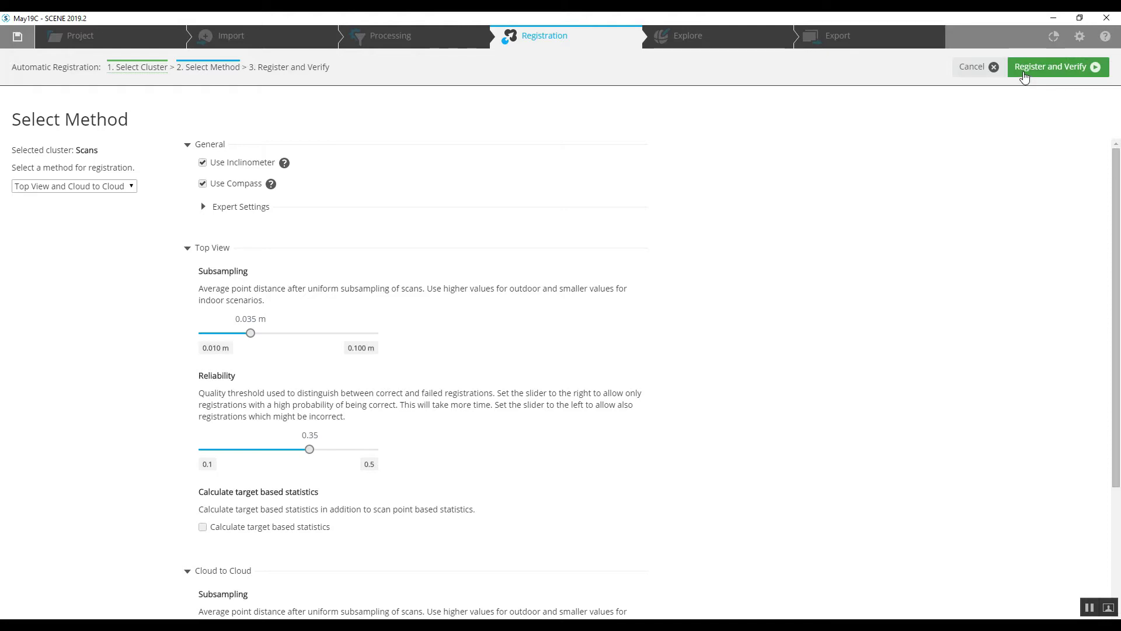
{"action": "scroll", "coordinate": [663, 445], "scroll_direction": "down", "scroll_amount": 3}
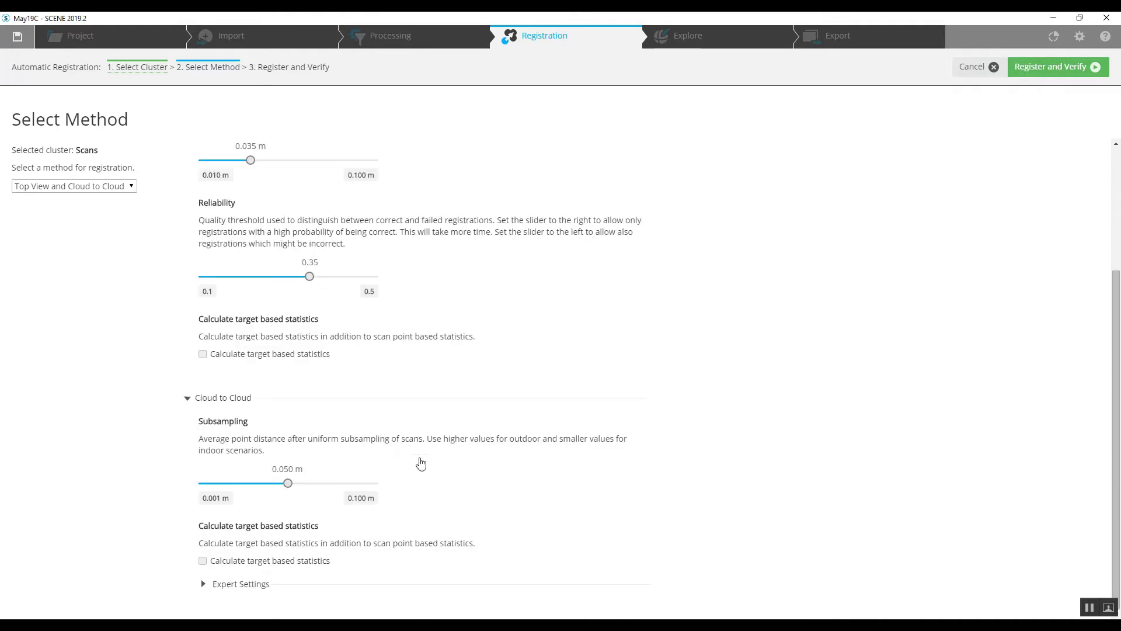
{"action": "scroll", "coordinate": [662, 445], "scroll_direction": "up", "scroll_amount": 3}
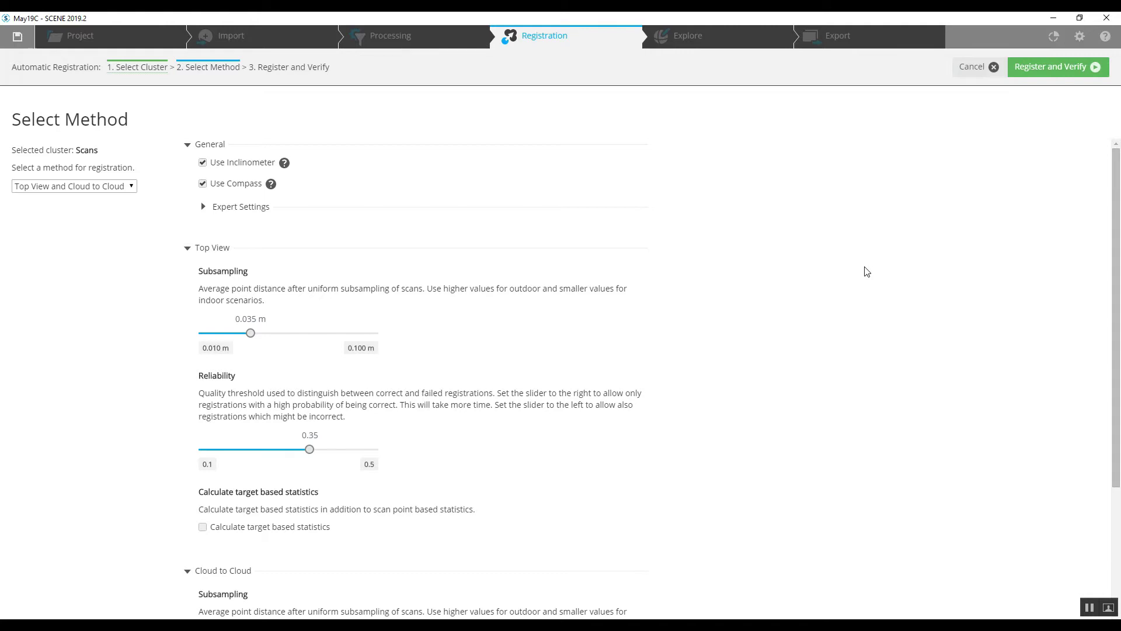
{"action": "left_click", "coordinate": [1036, 68]}
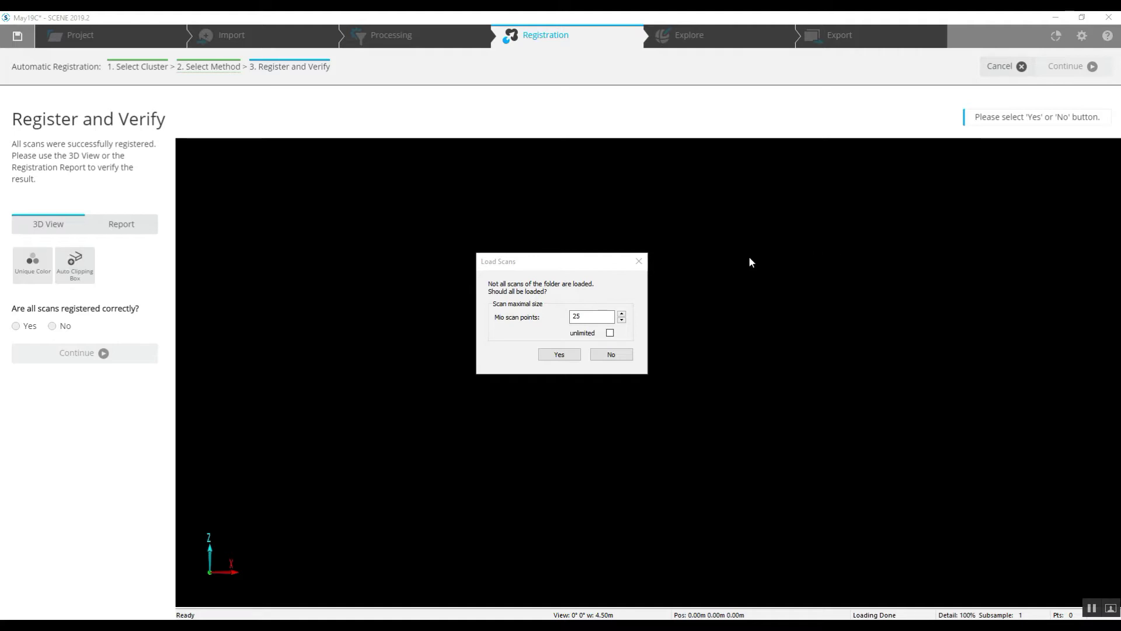
Load all registered scans with a maximum of 25 Mio scan points and inspect their alignment from above in the 3D view
{"action": "left_click", "coordinate": [551, 354]}
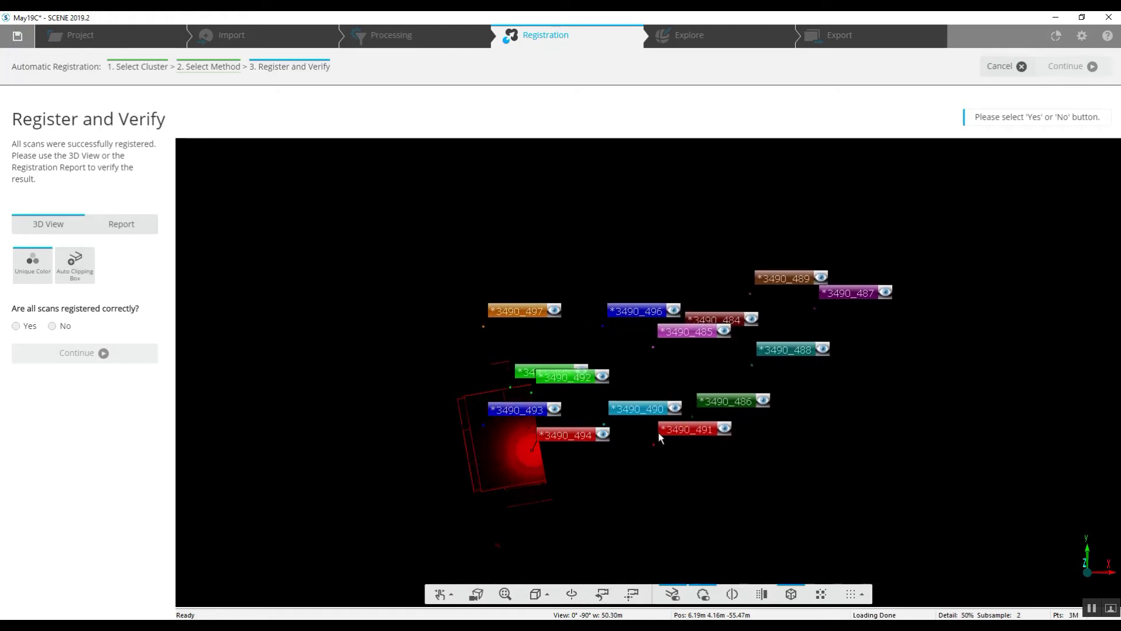
{"action": "scroll", "coordinate": [611, 393], "scroll_direction": "up", "scroll_amount": 1}
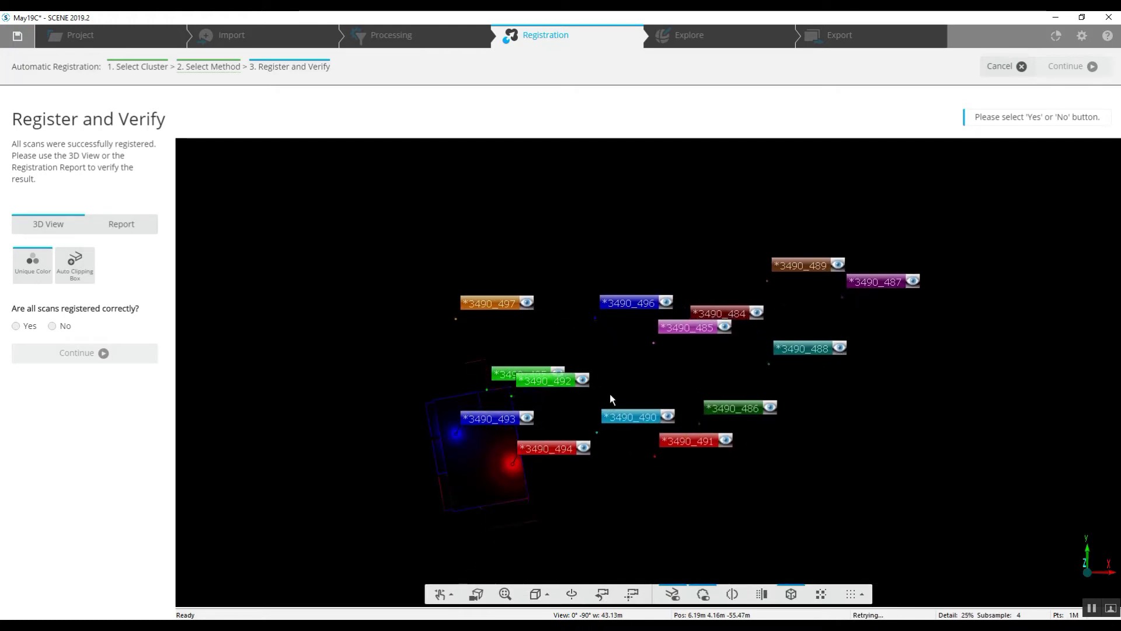
{"action": "scroll", "coordinate": [610, 394], "scroll_direction": "up", "scroll_amount": 1}
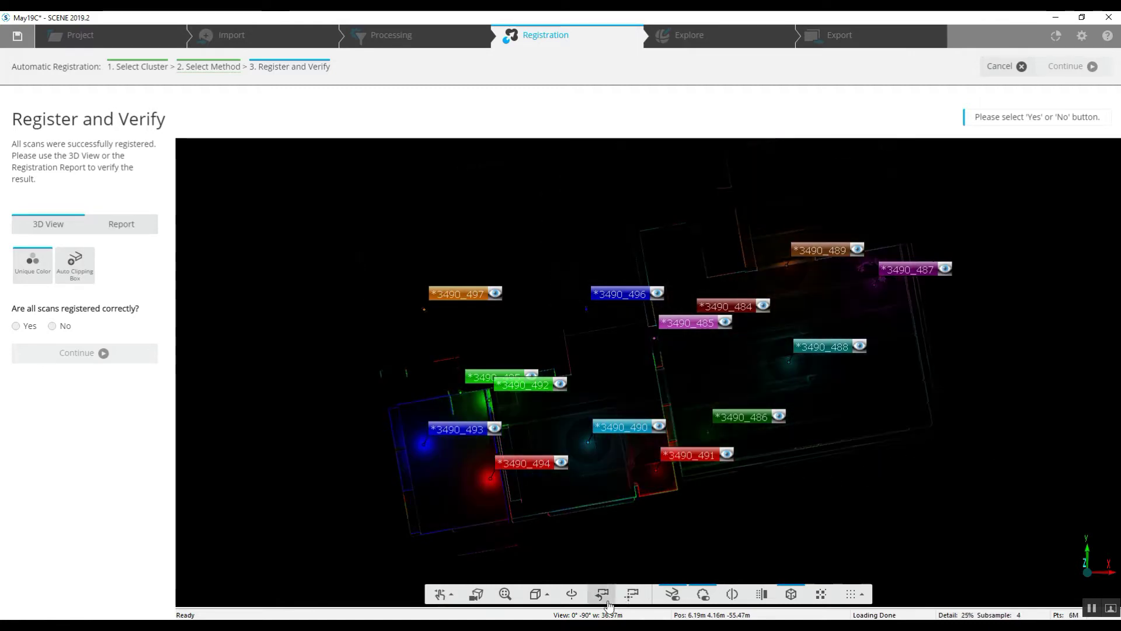
{"action": "left_click", "coordinate": [571, 594]}
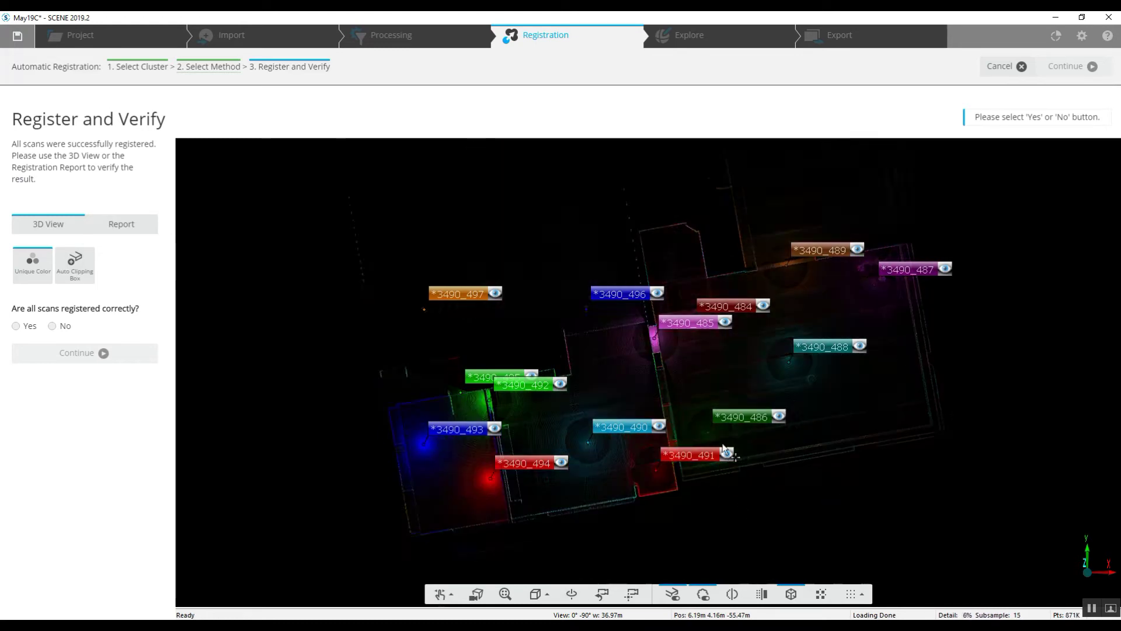
{"action": "left_click_drag", "start_coordinate": [744, 505], "coordinate": [716, 437]}
{"action": "left_click_drag", "start_coordinate": [622, 334], "coordinate": [624, 458]}
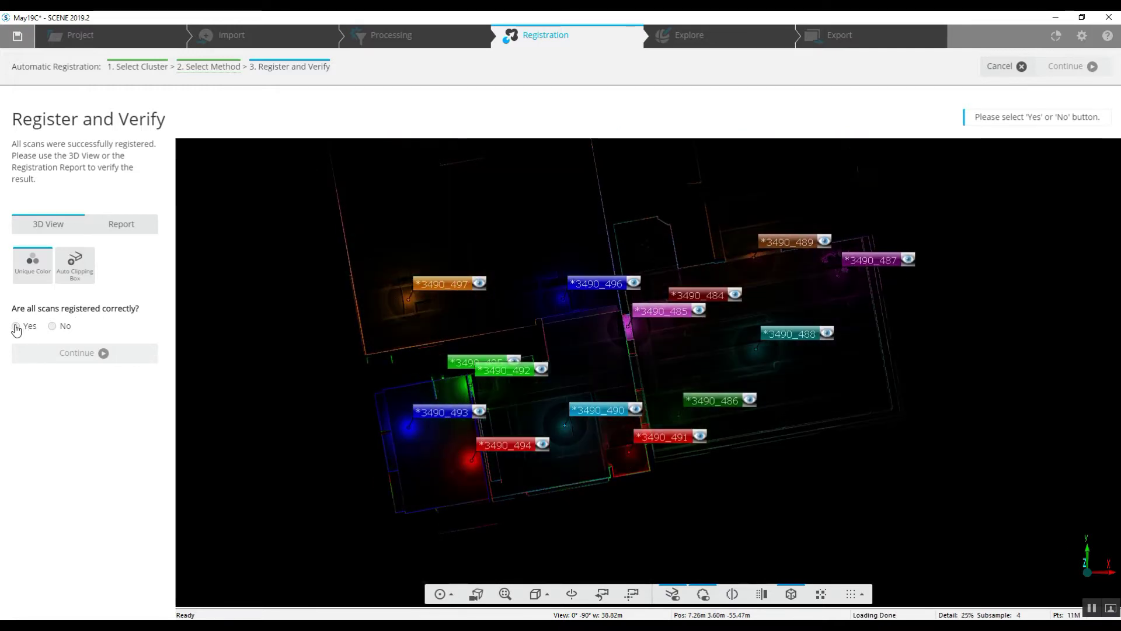
Mark all scans as registered correctly, review the registration report's scan point statistics, and finish the registration
{"action": "left_click", "coordinate": [17, 327]}
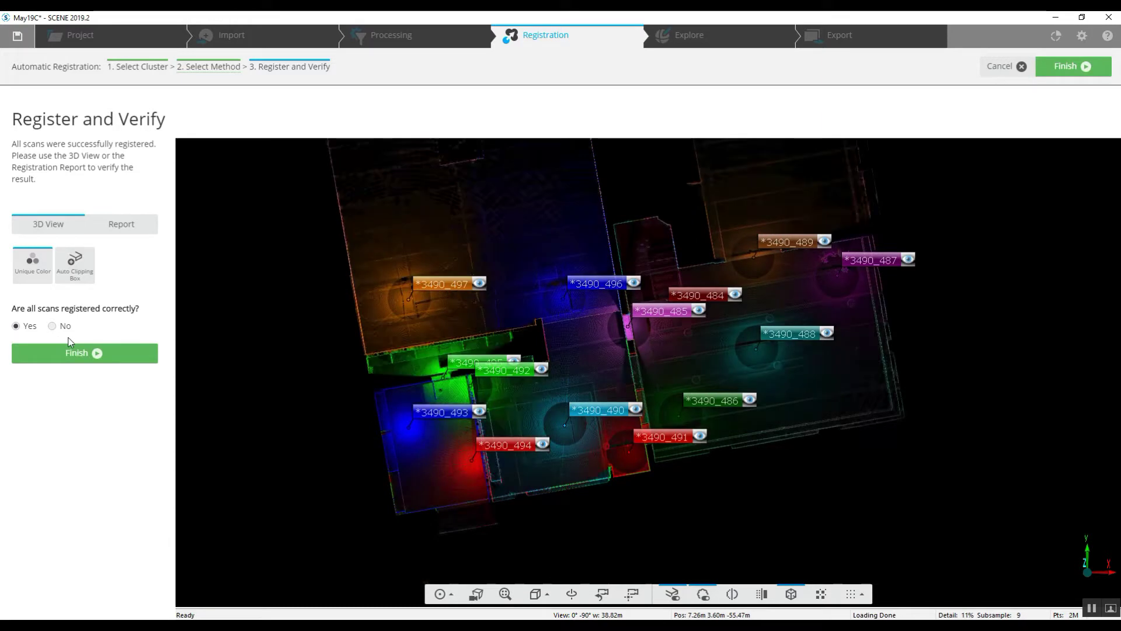
{"action": "left_click", "coordinate": [121, 226]}
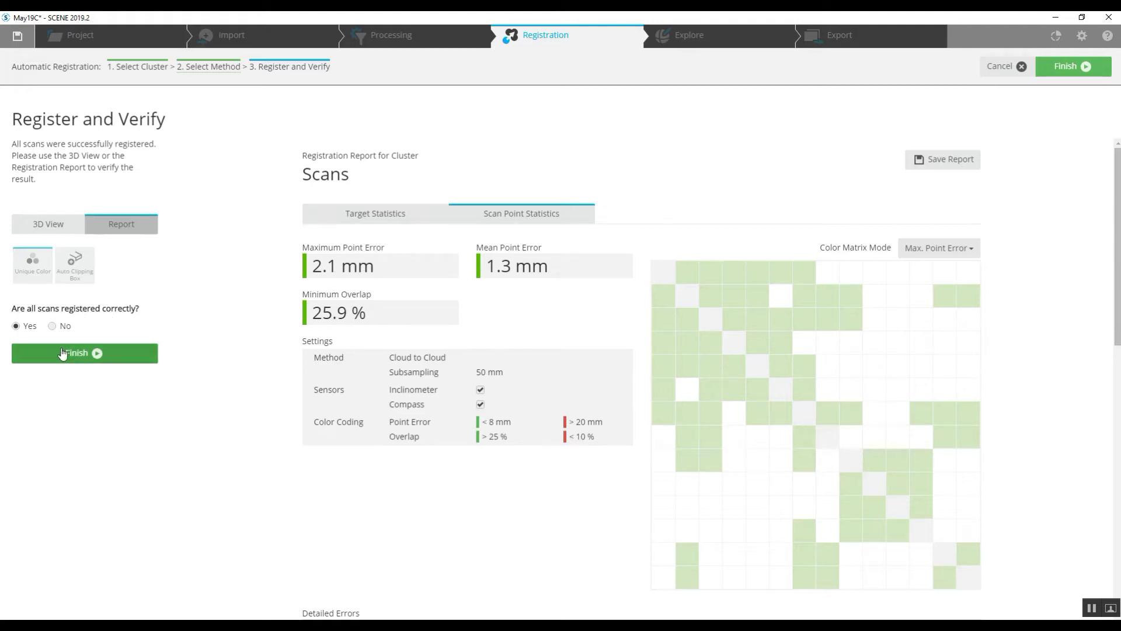
{"action": "left_click", "coordinate": [83, 354]}
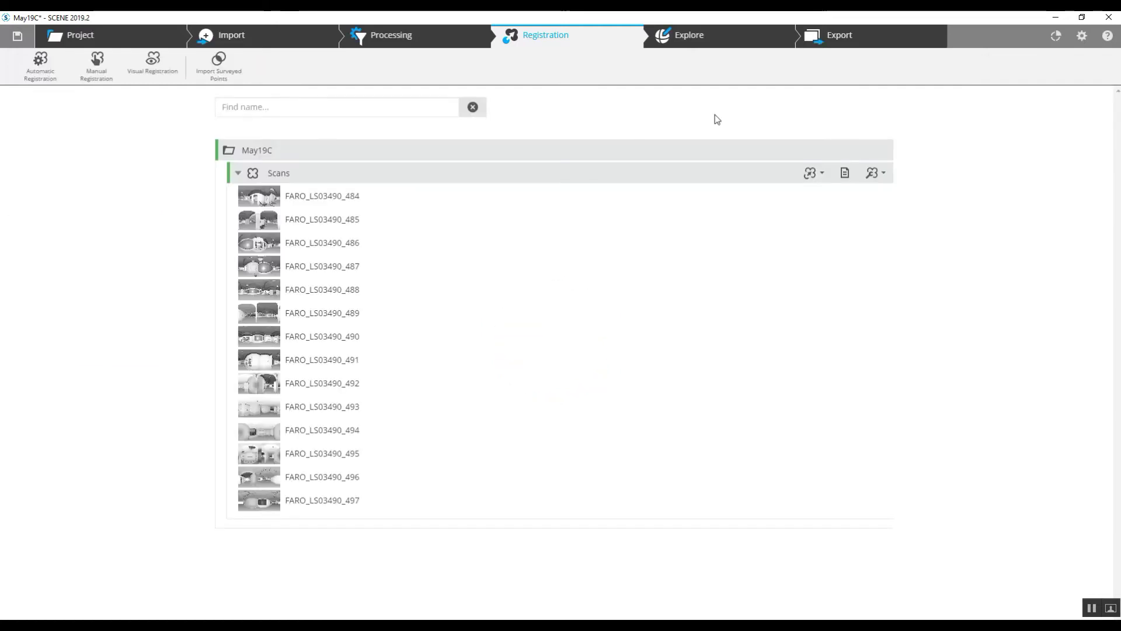
Load all scans of the Scans cluster for exploring and examine the building's point cloud from several angles in 3D
{"action": "left_click", "coordinate": [689, 38]}
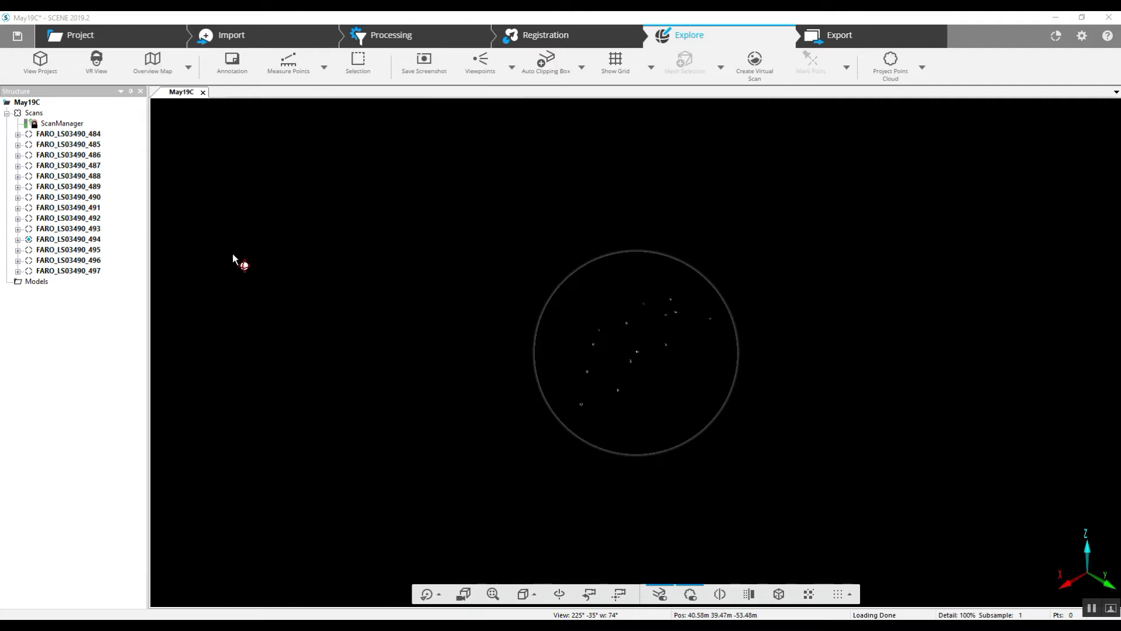
{"action": "right_click", "coordinate": [31, 115]}
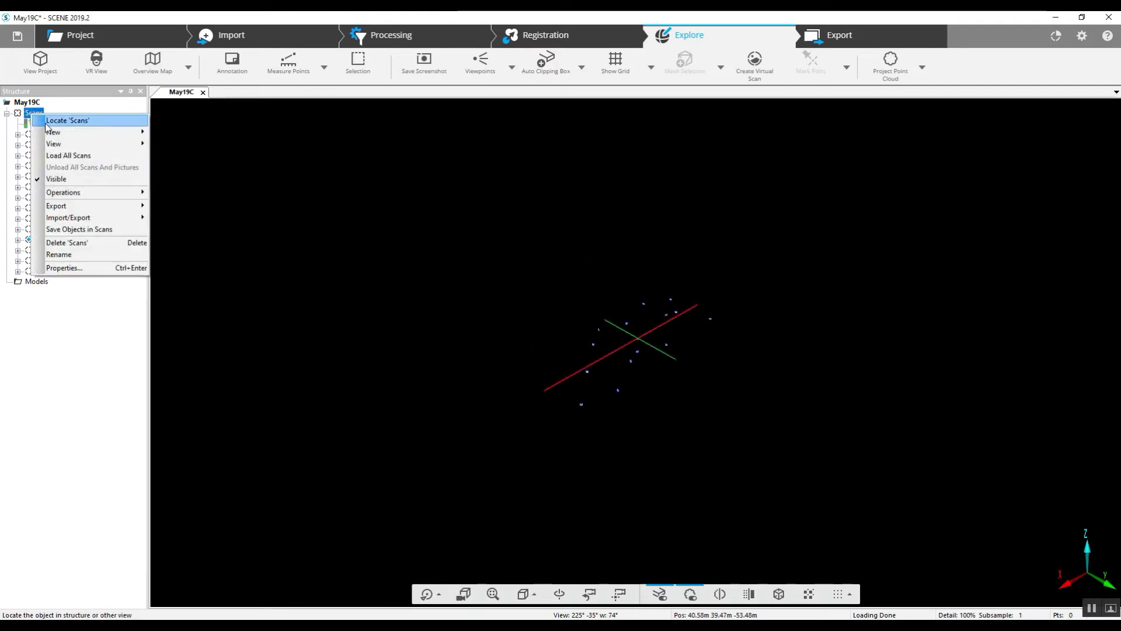
{"action": "left_click", "coordinate": [74, 157]}
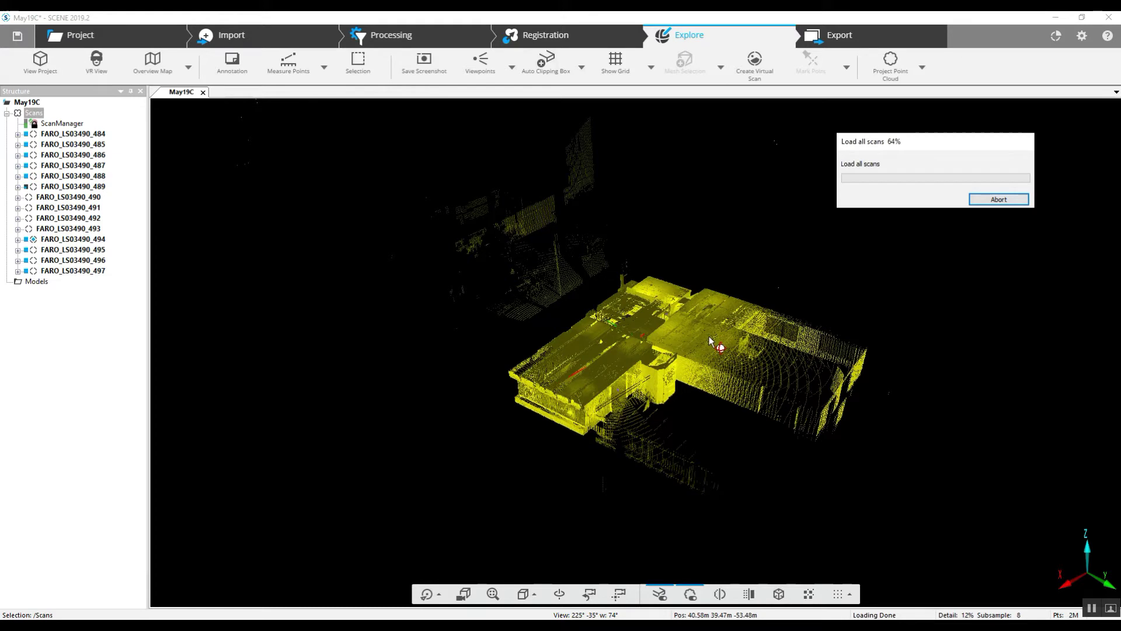
{"action": "scroll", "coordinate": [708, 354], "scroll_direction": "up", "scroll_amount": 5}
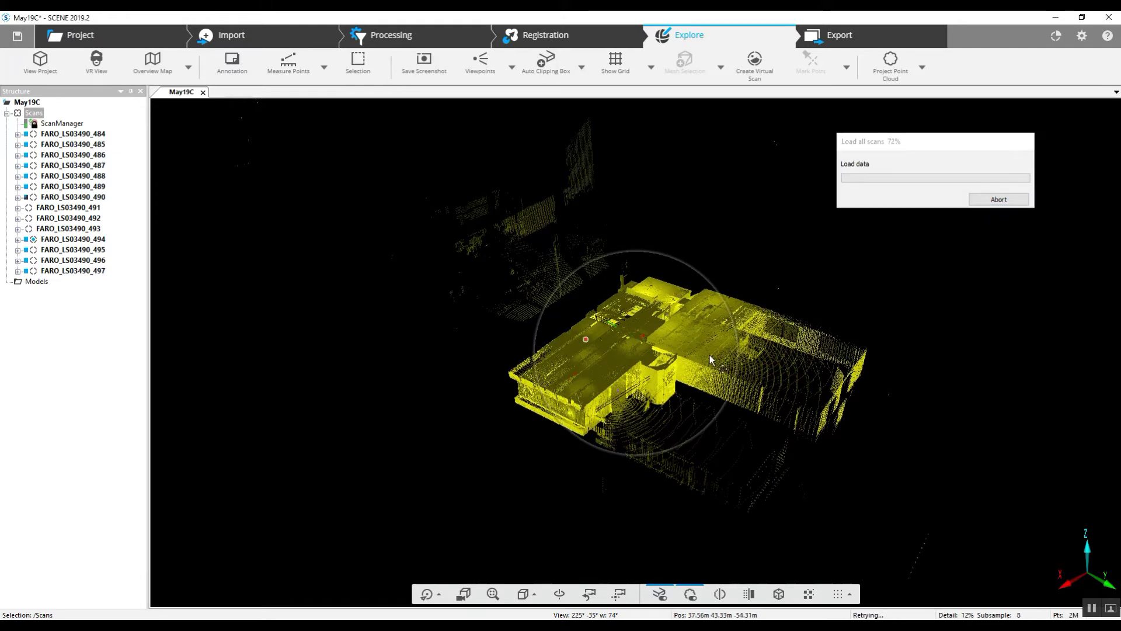
{"action": "scroll", "coordinate": [704, 354], "scroll_direction": "up", "scroll_amount": 1}
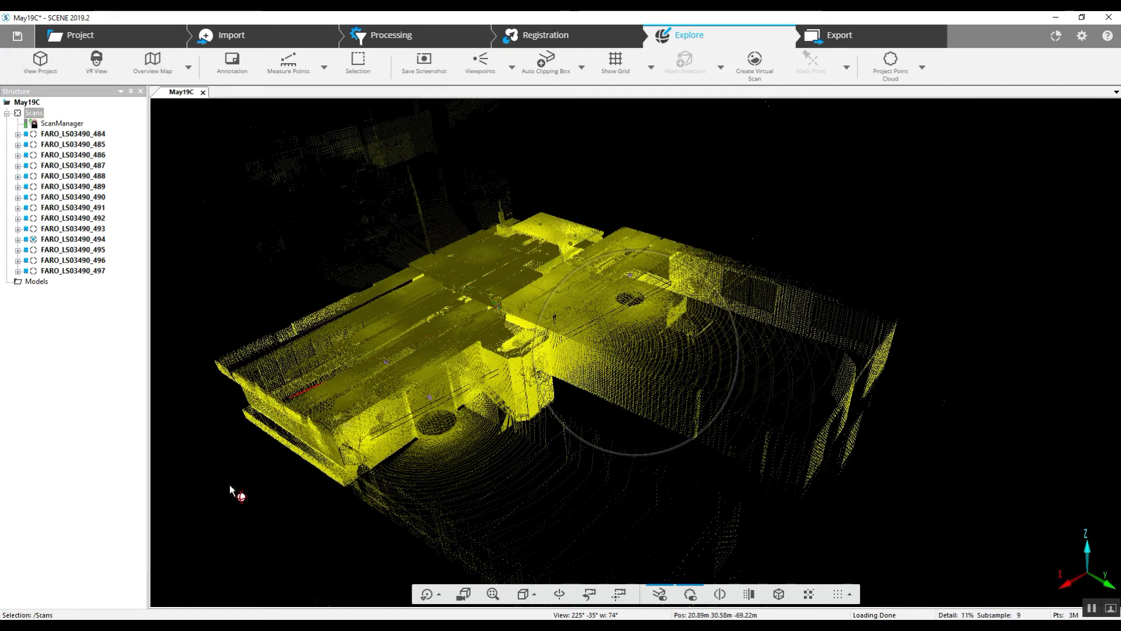
{"action": "mouse_move", "coordinate": [249, 492]}
{"action": "left_mouse_down"}
{"action": "mouse_move", "coordinate": [319, 492]}
{"action": "mouse_move", "coordinate": [480, 426]}
{"action": "mouse_move", "coordinate": [562, 426]}
{"action": "mouse_move", "coordinate": [630, 464]}
{"action": "mouse_move", "coordinate": [734, 419]}
{"action": "left_mouse_up"}
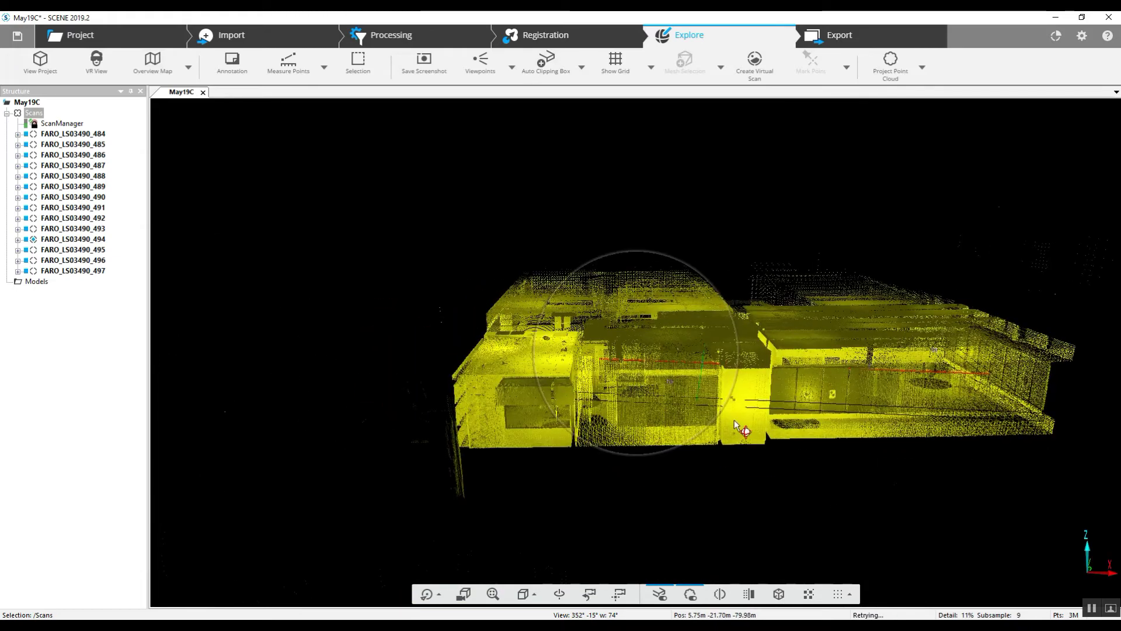
{"action": "mouse_move", "coordinate": [771, 460]}
{"action": "left_mouse_down"}
{"action": "mouse_move", "coordinate": [723, 467]}
{"action": "mouse_move", "coordinate": [546, 439]}
{"action": "mouse_move", "coordinate": [526, 451]}
{"action": "mouse_move", "coordinate": [608, 499]}
{"action": "mouse_move", "coordinate": [683, 468]}
{"action": "mouse_move", "coordinate": [760, 465]}
{"action": "left_mouse_up"}
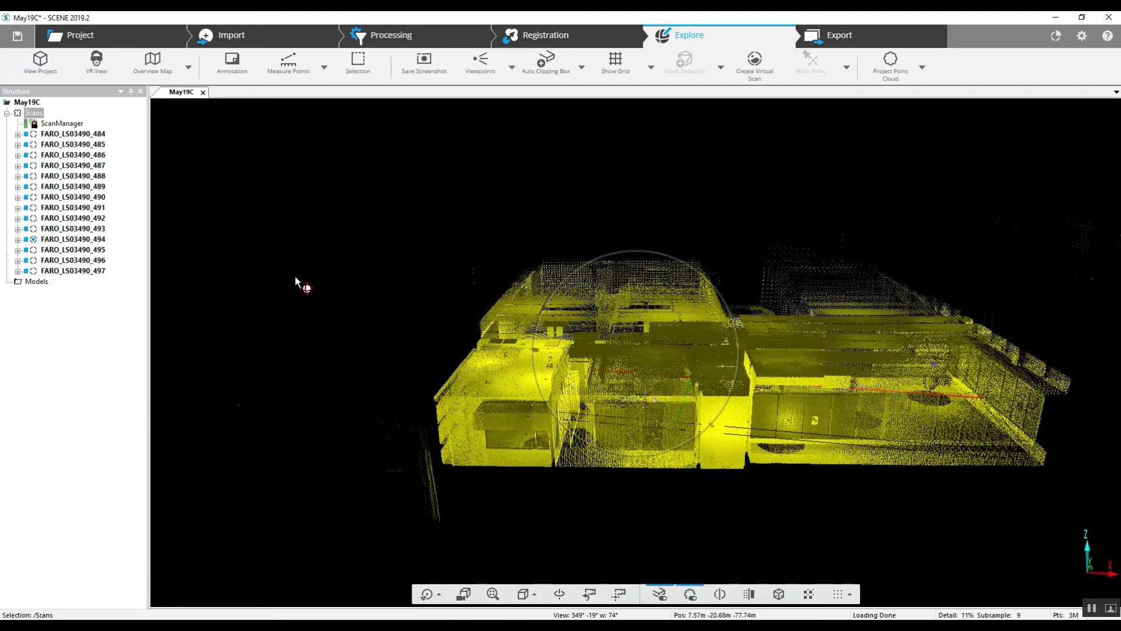
Open scan FARO_LS03490_486 and look around its room, examining the stairway, doorway, windows and neighbouring scan position markers
{"action": "double_click", "coordinate": [71, 155]}
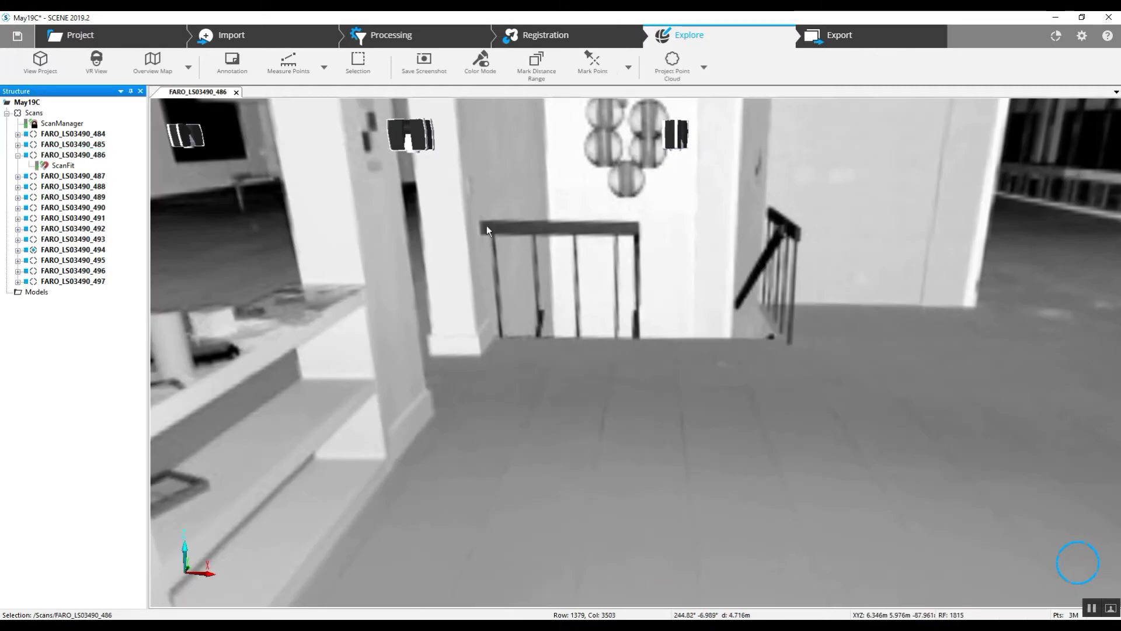
{"action": "scroll", "coordinate": [565, 296], "scroll_direction": "up", "scroll_amount": 3}
{"action": "mouse_move", "coordinate": [683, 338]}
{"action": "left_mouse_down"}
{"action": "mouse_move", "coordinate": [488, 292]}
{"action": "mouse_move", "coordinate": [437, 300]}
{"action": "mouse_move", "coordinate": [504, 353]}
{"action": "mouse_move", "coordinate": [632, 364]}
{"action": "mouse_move", "coordinate": [719, 356]}
{"action": "mouse_move", "coordinate": [781, 318]}
{"action": "mouse_move", "coordinate": [705, 303]}
{"action": "mouse_move", "coordinate": [696, 328]}
{"action": "mouse_move", "coordinate": [665, 336]}
{"action": "left_mouse_up"}
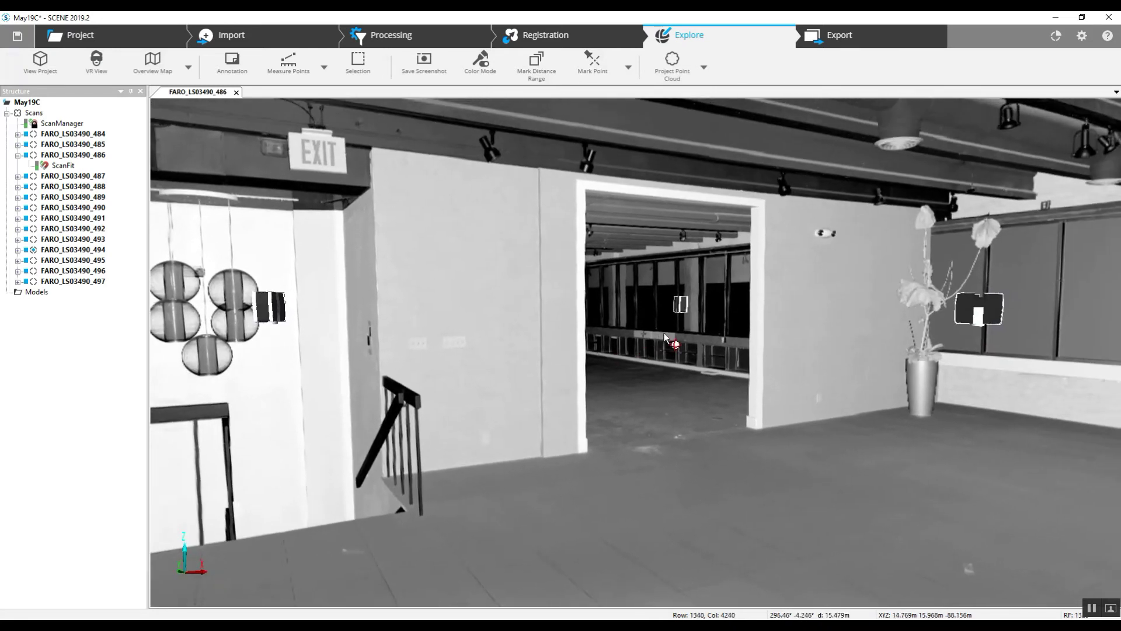
{"action": "left_click_drag", "start_coordinate": [849, 333], "coordinate": [719, 334]}
{"action": "left_click_drag", "start_coordinate": [541, 360], "coordinate": [617, 413]}
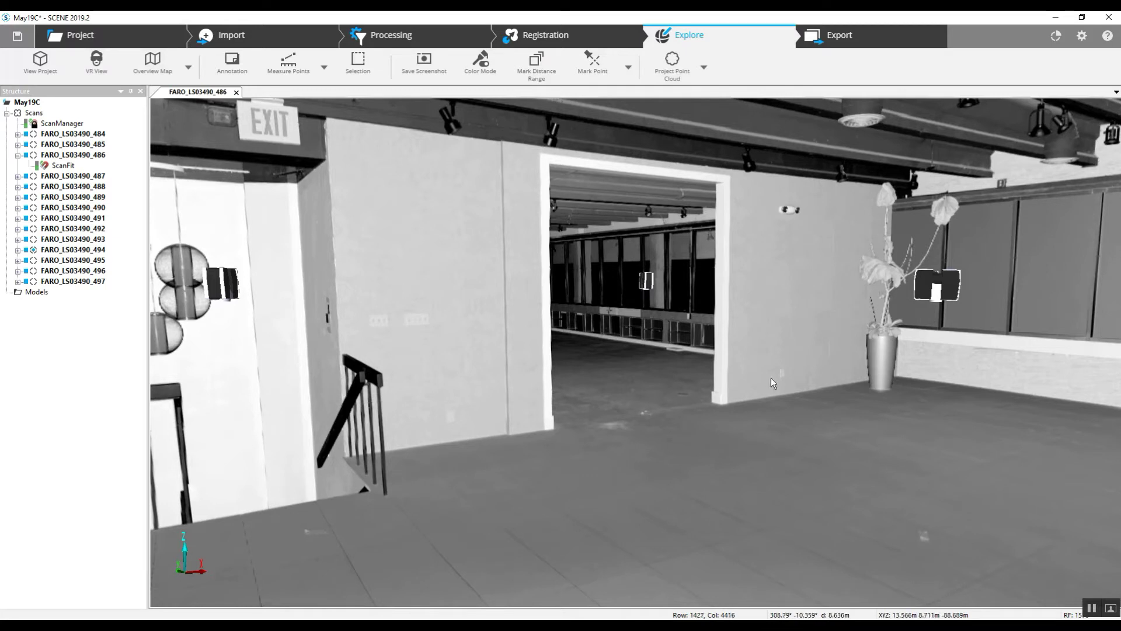
{"action": "left_click_drag", "start_coordinate": [800, 414], "coordinate": [753, 430]}
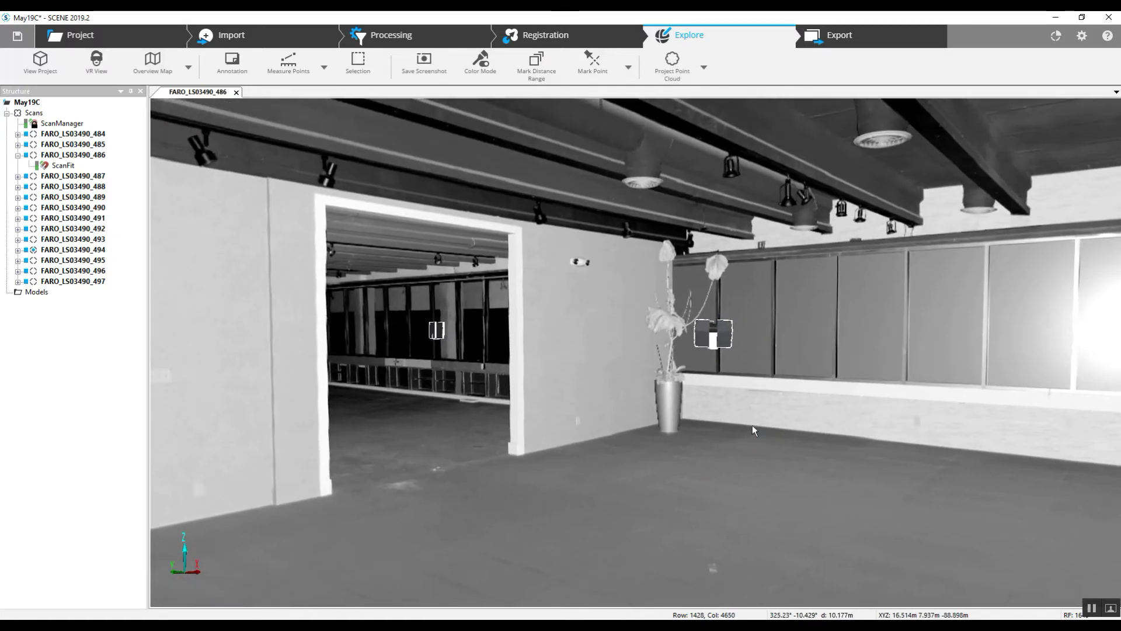
{"action": "left_click_drag", "start_coordinate": [724, 422], "coordinate": [814, 436]}
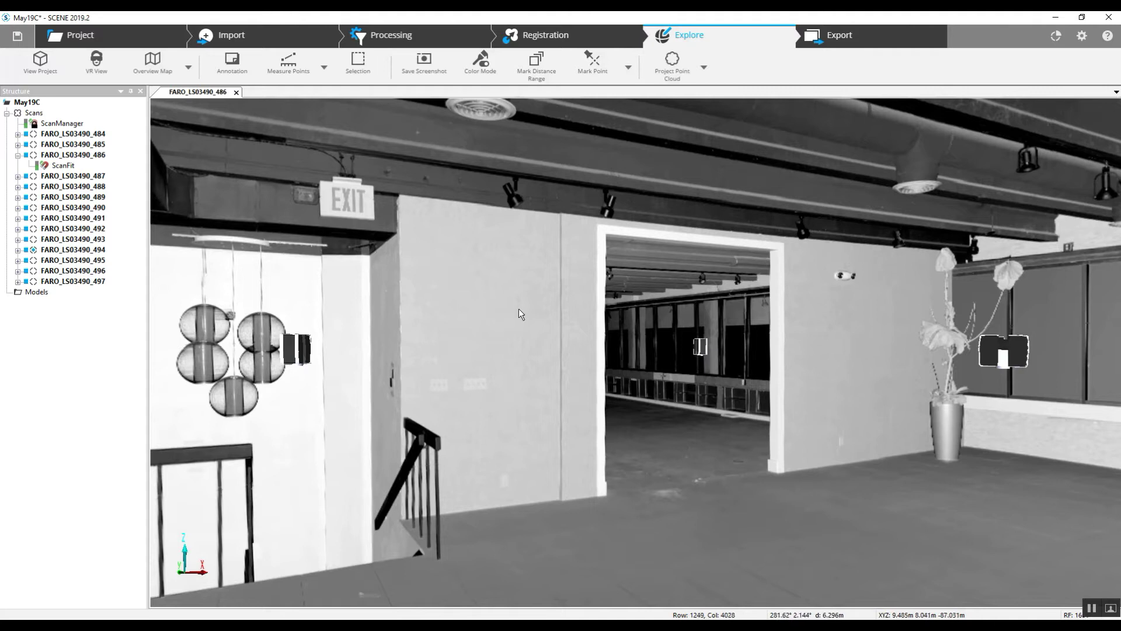
{"action": "left_click_drag", "start_coordinate": [570, 362], "coordinate": [572, 322]}
{"action": "scroll", "coordinate": [788, 336], "scroll_direction": "up", "scroll_amount": 5}
{"action": "scroll", "coordinate": [748, 349], "scroll_direction": "down", "scroll_amount": 5}
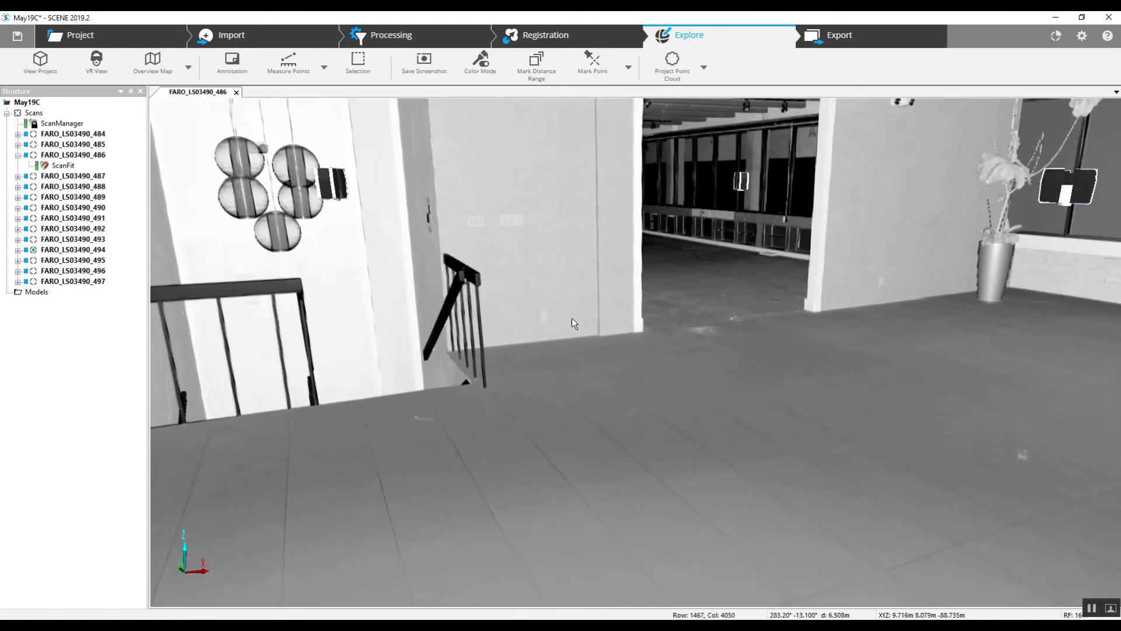
{"action": "left_click_drag", "start_coordinate": [675, 318], "coordinate": [569, 346]}
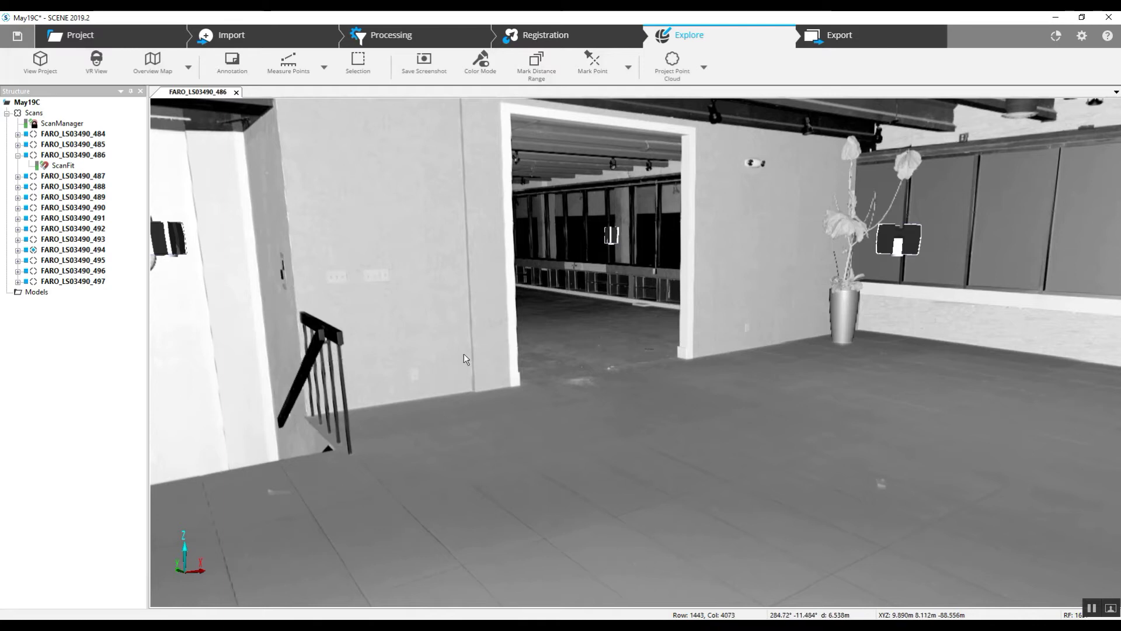
{"action": "left_click_drag", "start_coordinate": [422, 353], "coordinate": [408, 371]}
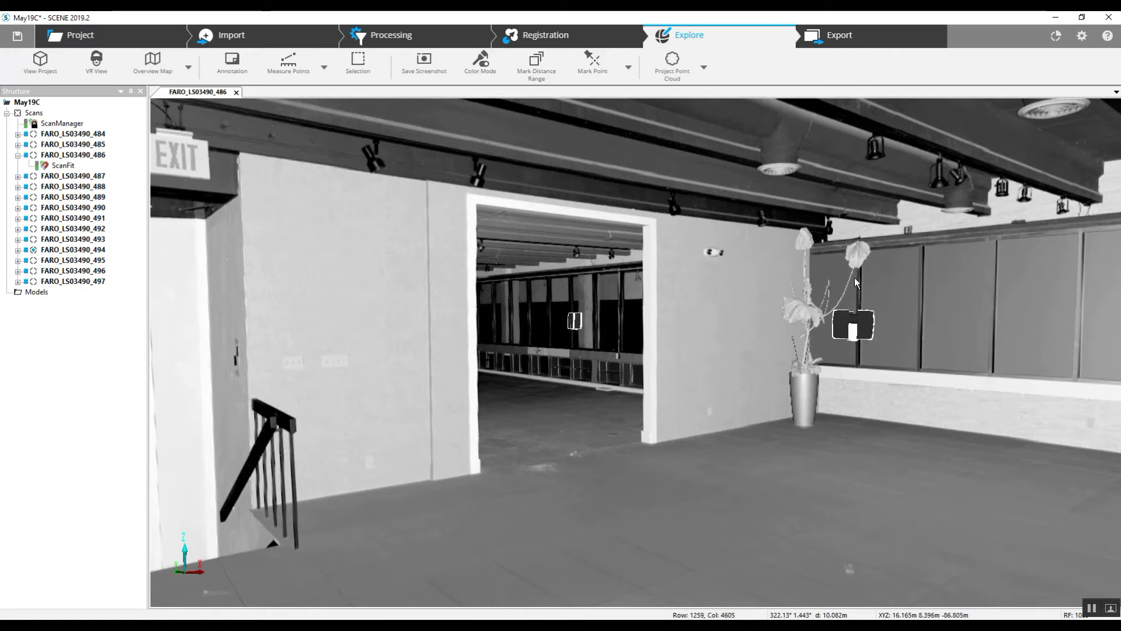
{"action": "left_click_drag", "start_coordinate": [743, 403], "coordinate": [500, 387]}
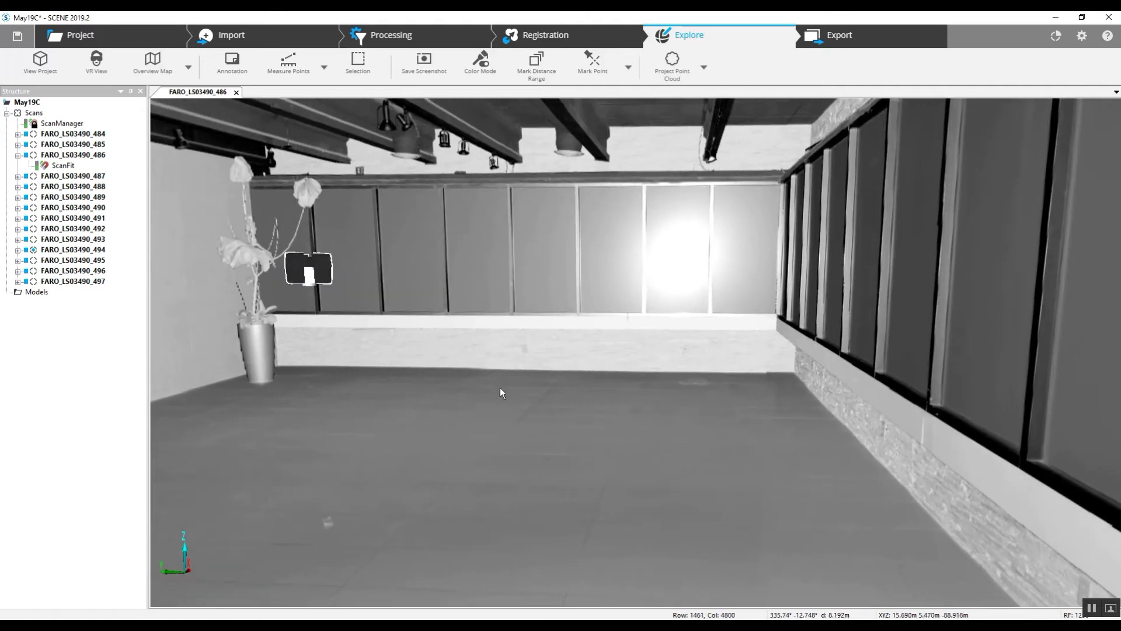
Open scan FARO_LS03490_494 and look around its room towards the door and closet
{"action": "double_click", "coordinate": [61, 252]}
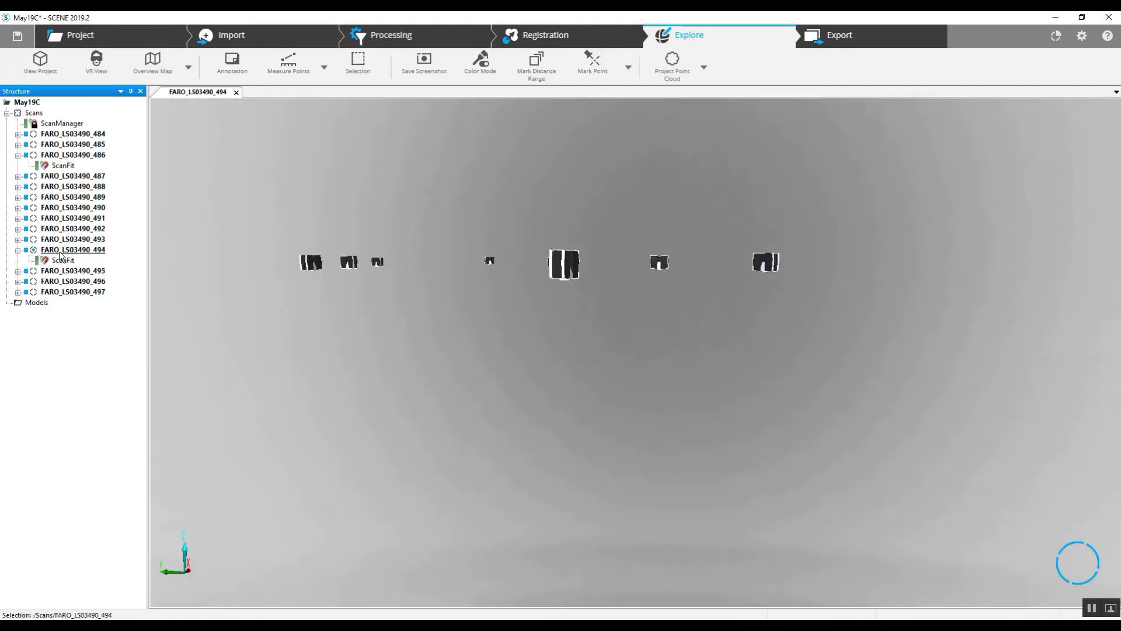
{"action": "left_click_drag", "start_coordinate": [736, 341], "coordinate": [650, 336]}
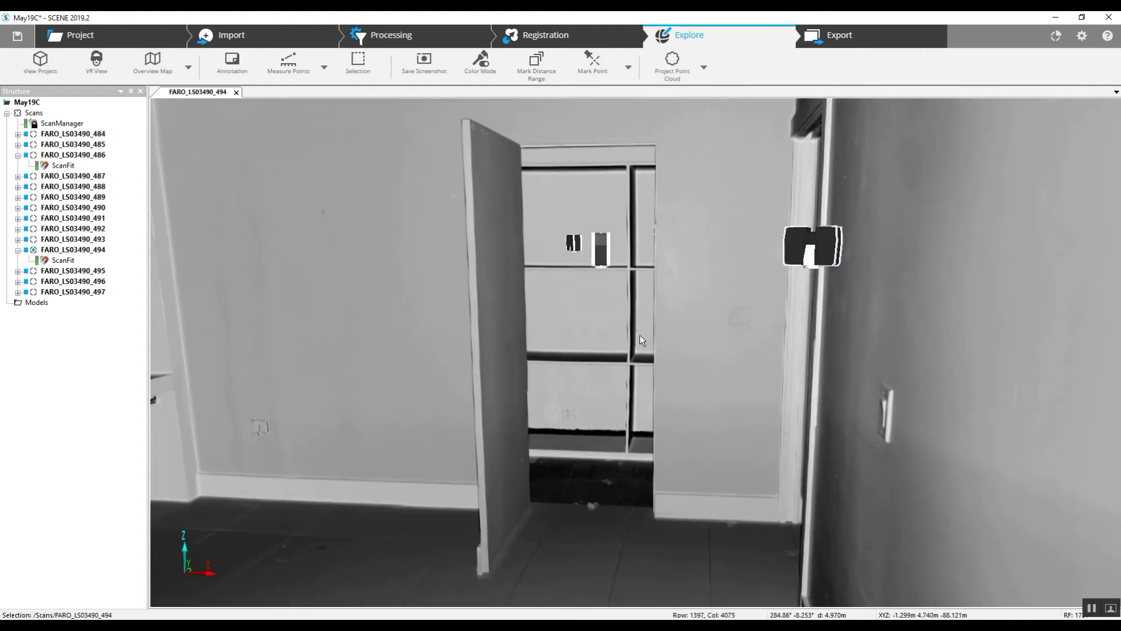
Look towards the built-in shelves in scan FARO_LS03490_494, and open scan FARO_LS03490_487 in a 3D view
{"action": "left_click_drag", "start_coordinate": [393, 348], "coordinate": [432, 288]}
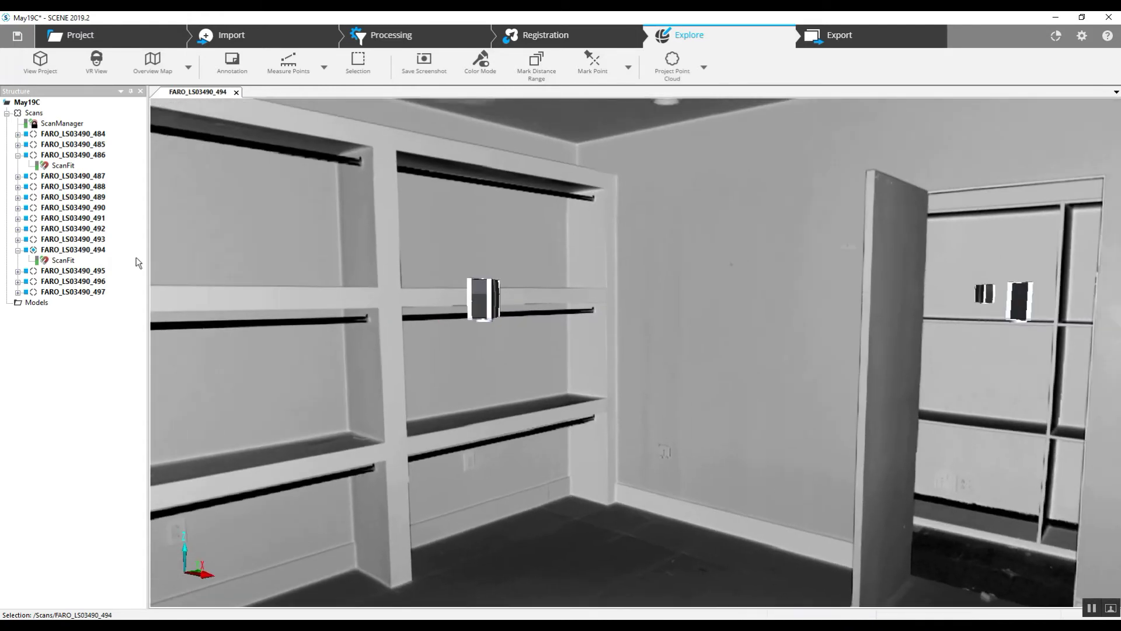
{"action": "right_click", "coordinate": [78, 178]}
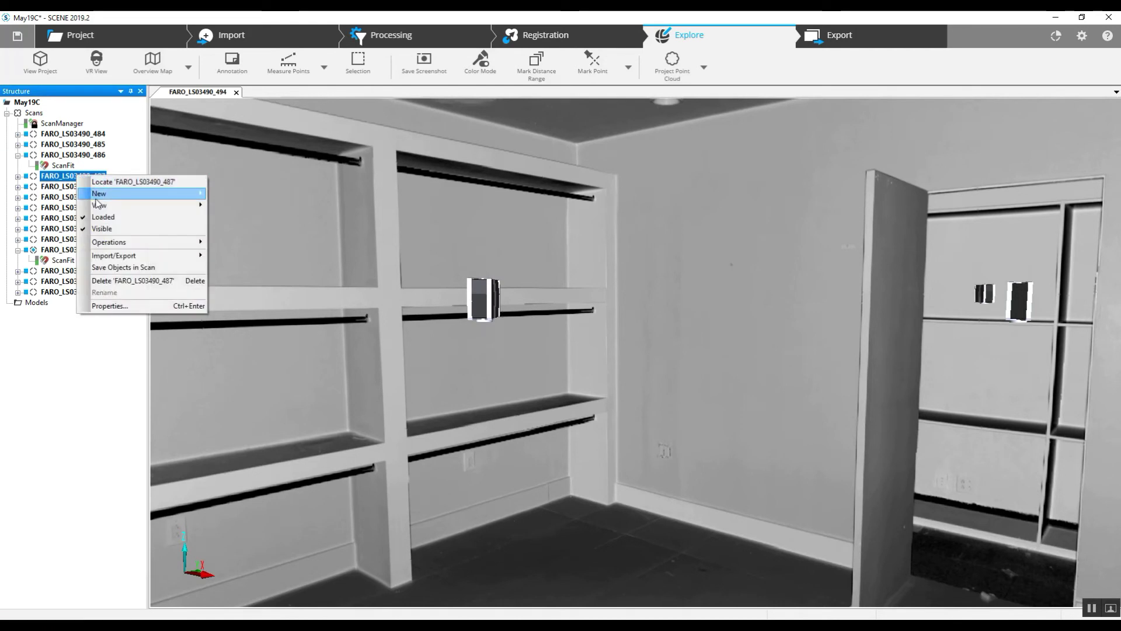
{"action": "mouse_move", "coordinate": [99, 205]}
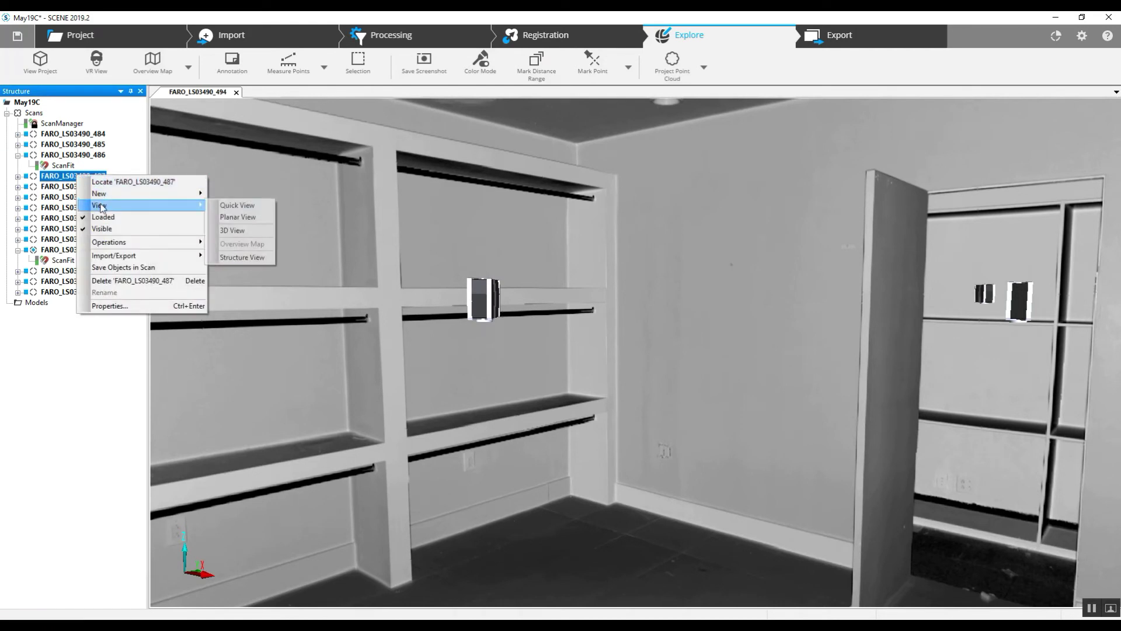
{"action": "left_click", "coordinate": [231, 231]}
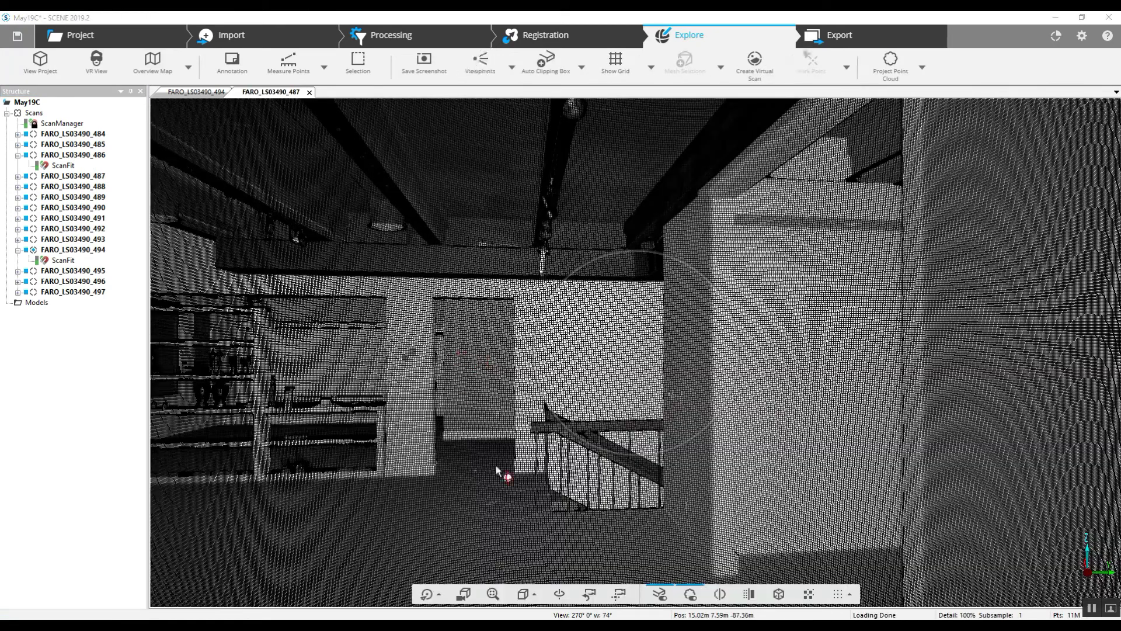
{"action": "left_click_drag", "start_coordinate": [445, 464], "coordinate": [778, 544]}
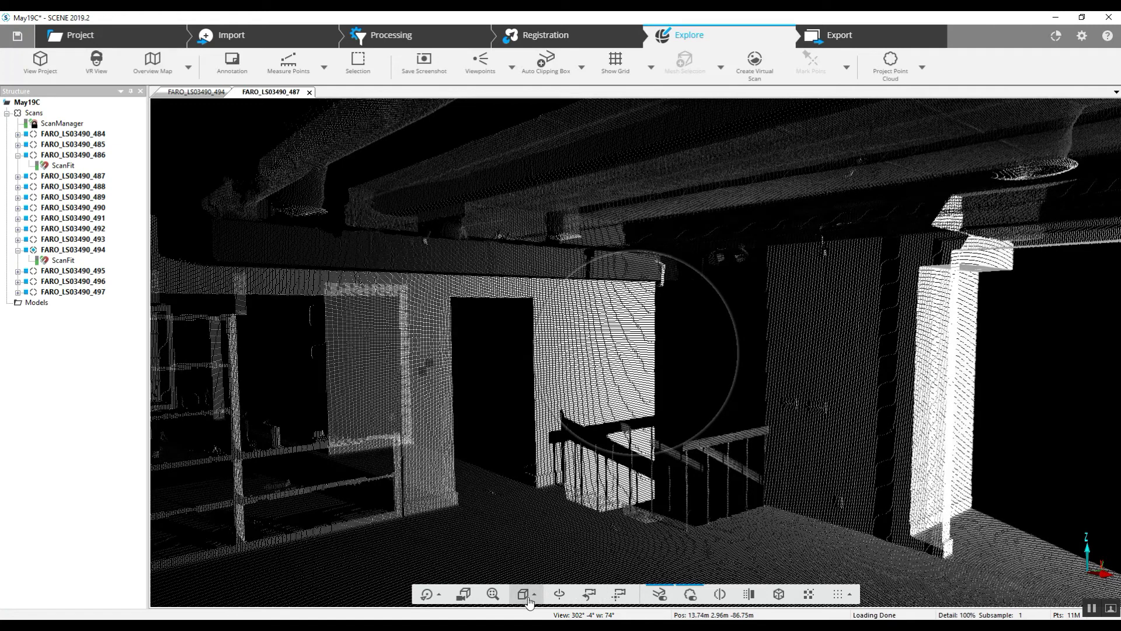
Examine scan FARO_LS03490_487's point cloud from the top and from oblique angles, and close its 3D view
{"action": "left_click", "coordinate": [533, 596]}
{"action": "left_click", "coordinate": [537, 437]}
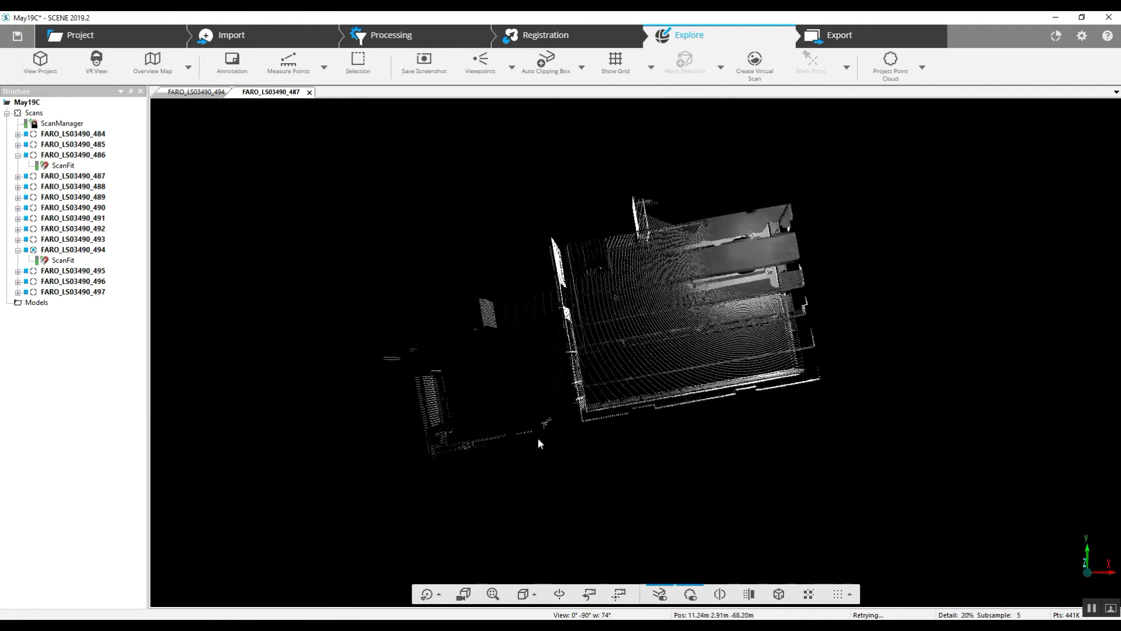
{"action": "left_click_drag", "start_coordinate": [754, 459], "coordinate": [350, 255]}
{"action": "mouse_move", "coordinate": [724, 468]}
{"action": "left_mouse_down"}
{"action": "mouse_move", "coordinate": [536, 488]}
{"action": "mouse_move", "coordinate": [642, 510]}
{"action": "mouse_move", "coordinate": [942, 534]}
{"action": "mouse_move", "coordinate": [945, 509]}
{"action": "mouse_move", "coordinate": [711, 401]}
{"action": "mouse_move", "coordinate": [562, 479]}
{"action": "mouse_move", "coordinate": [523, 524]}
{"action": "left_mouse_up"}
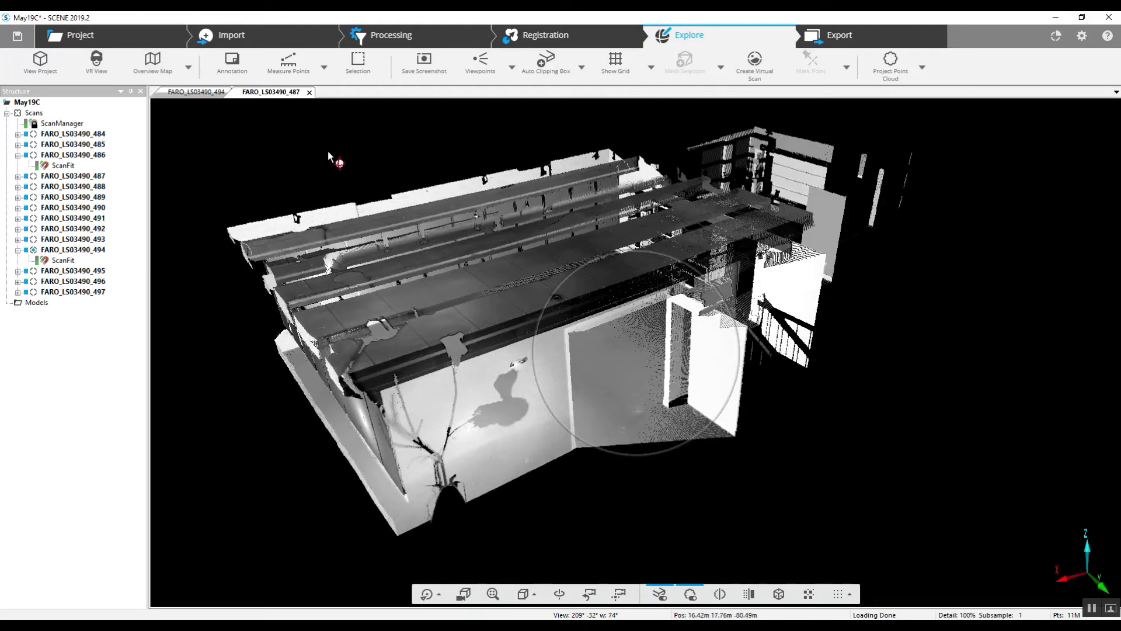
{"action": "left_click_drag", "start_coordinate": [612, 481], "coordinate": [283, 220]}
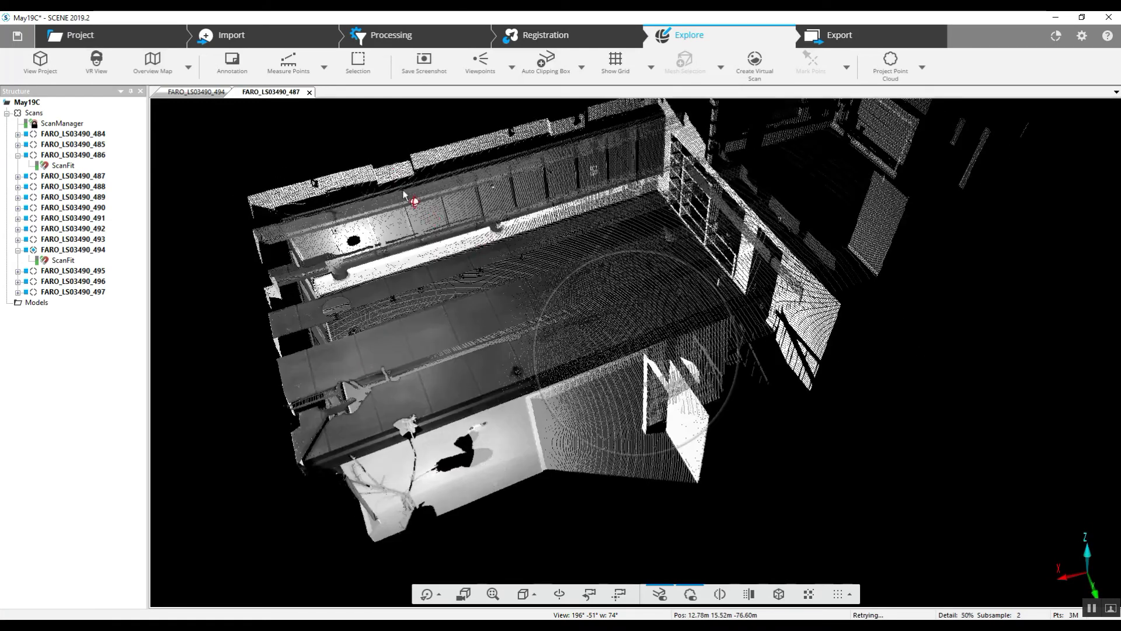
{"action": "left_click", "coordinate": [309, 92]}
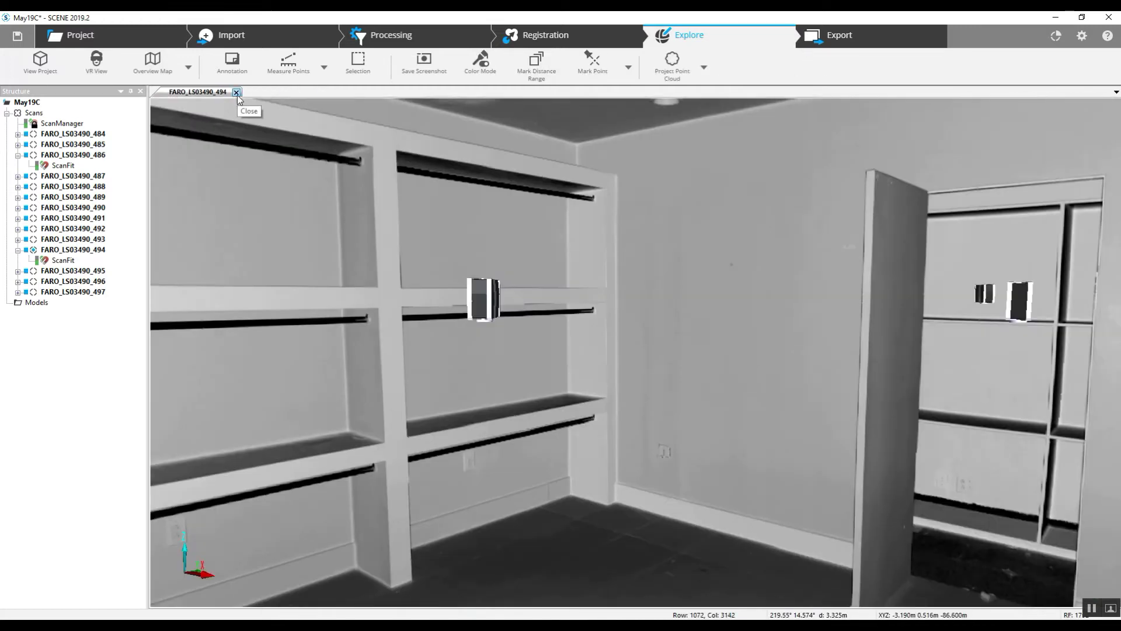
{"action": "left_click", "coordinate": [237, 92]}
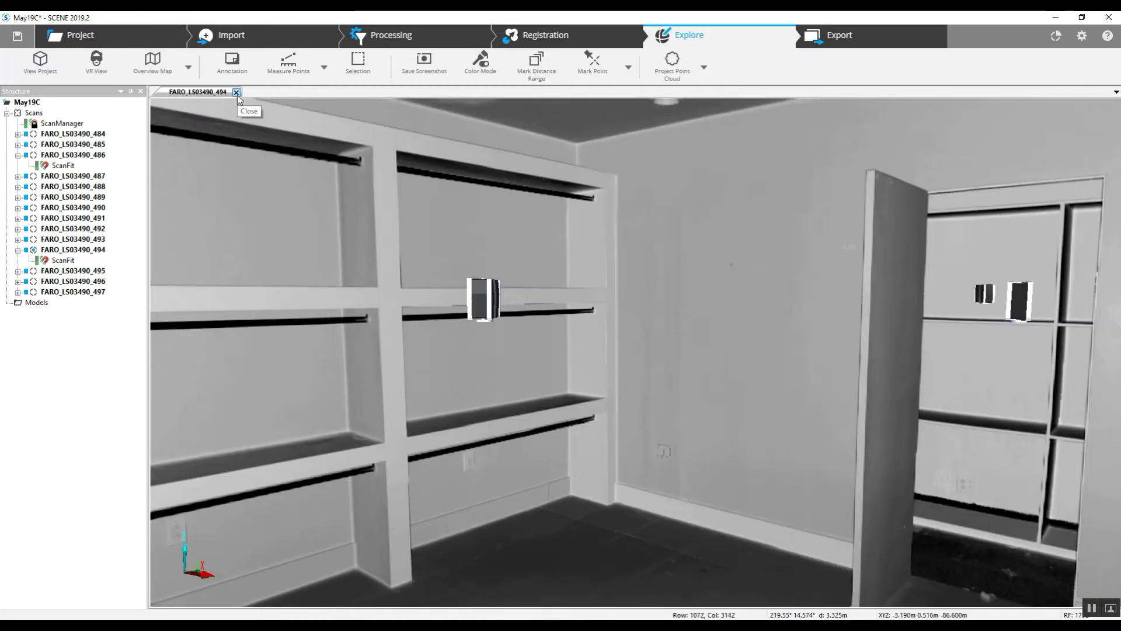
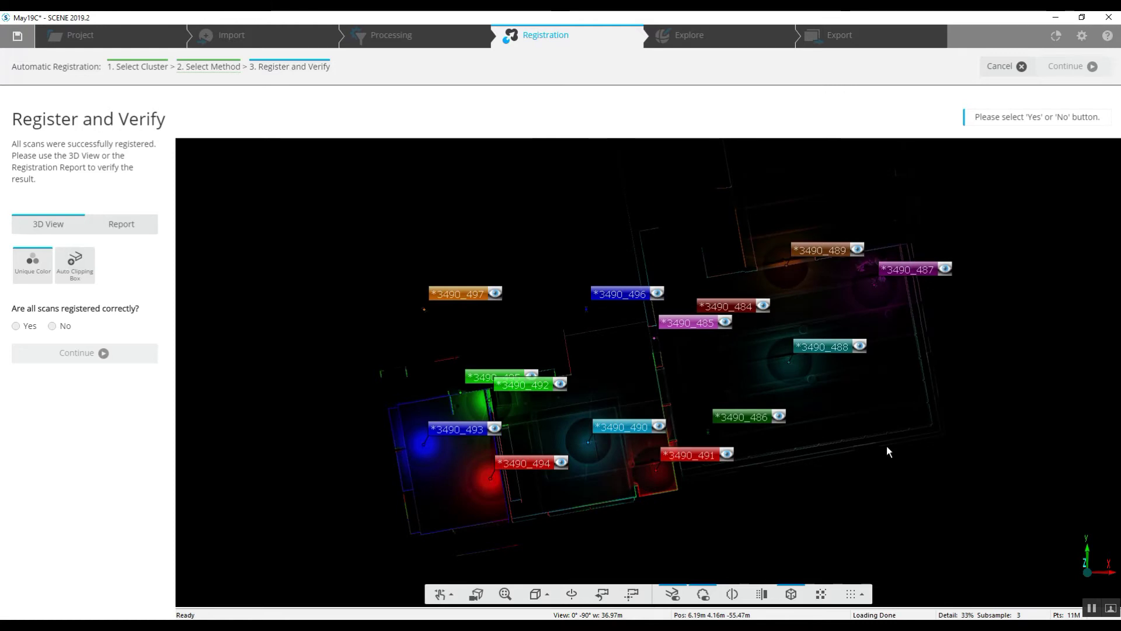
Inspect the alignment of the uniquely coloured registered scans in the top view of the registration result
{"action": "left_click", "coordinate": [572, 594]}
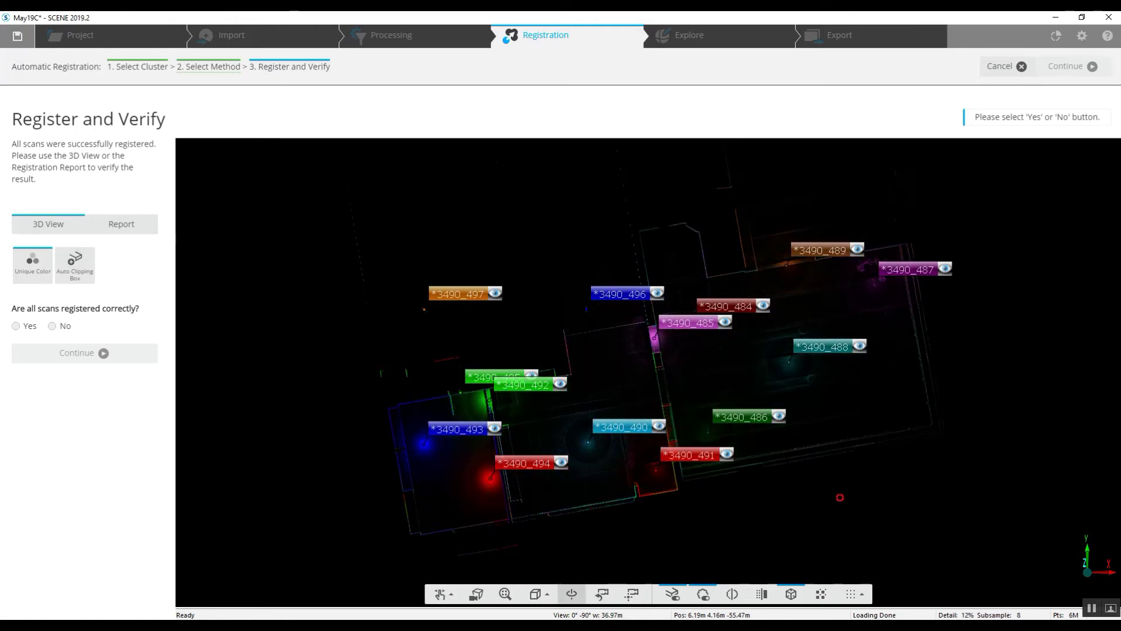
{"action": "left_click_drag", "start_coordinate": [720, 476], "coordinate": [716, 438]}
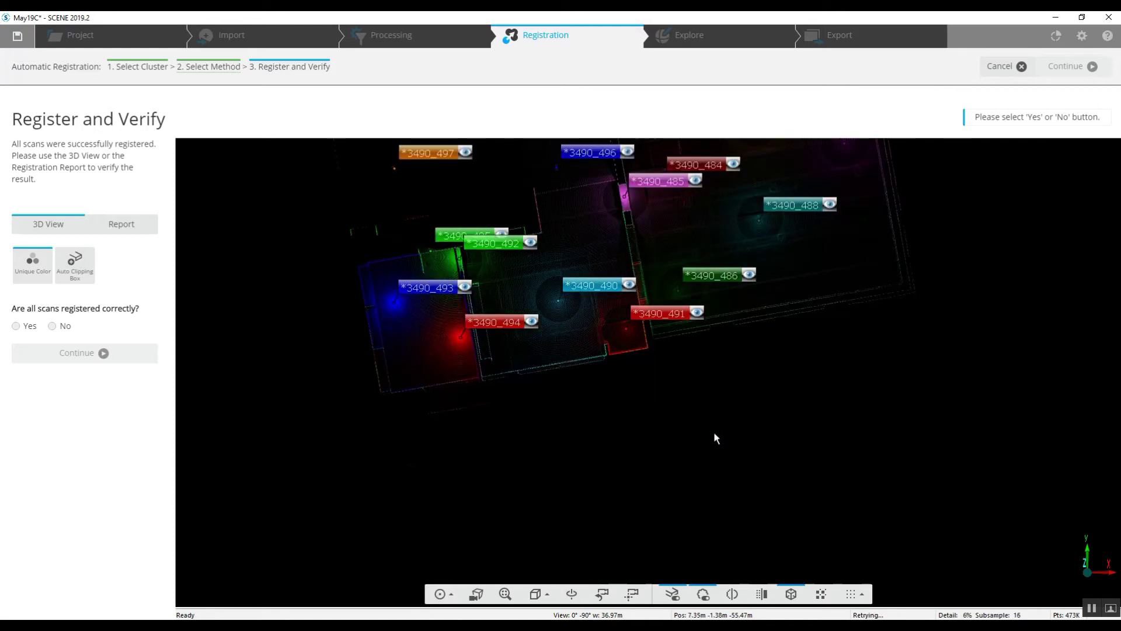
{"action": "left_click_drag", "start_coordinate": [622, 334], "coordinate": [625, 458]}
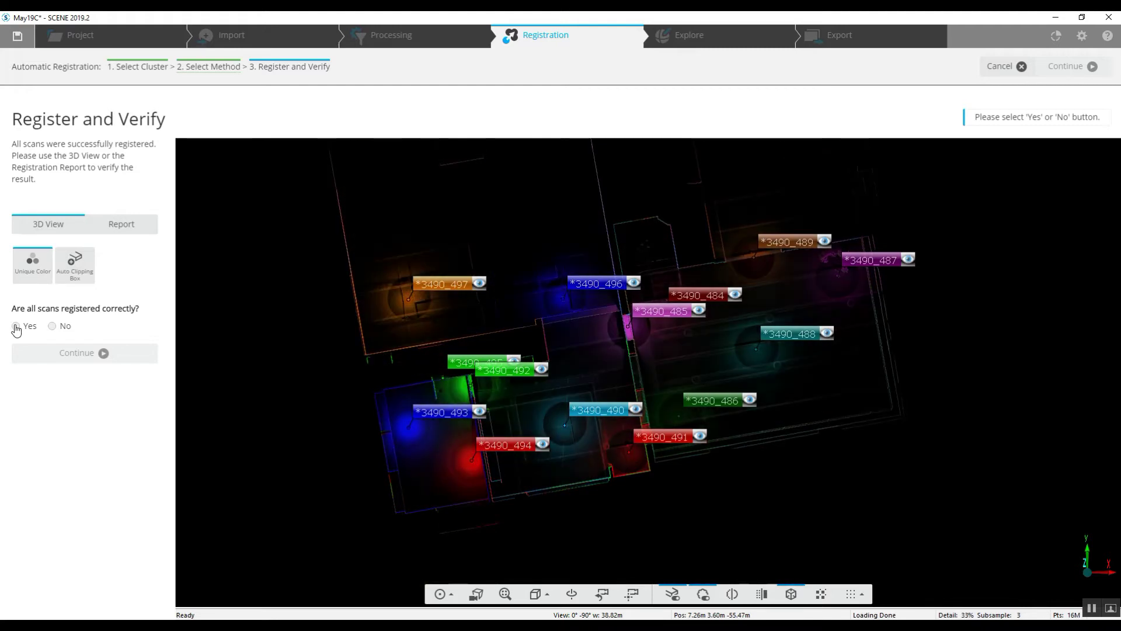
Confirm that all scans are registered correctly, check the registration report, and finish the automatic registration
{"action": "left_click", "coordinate": [16, 327]}
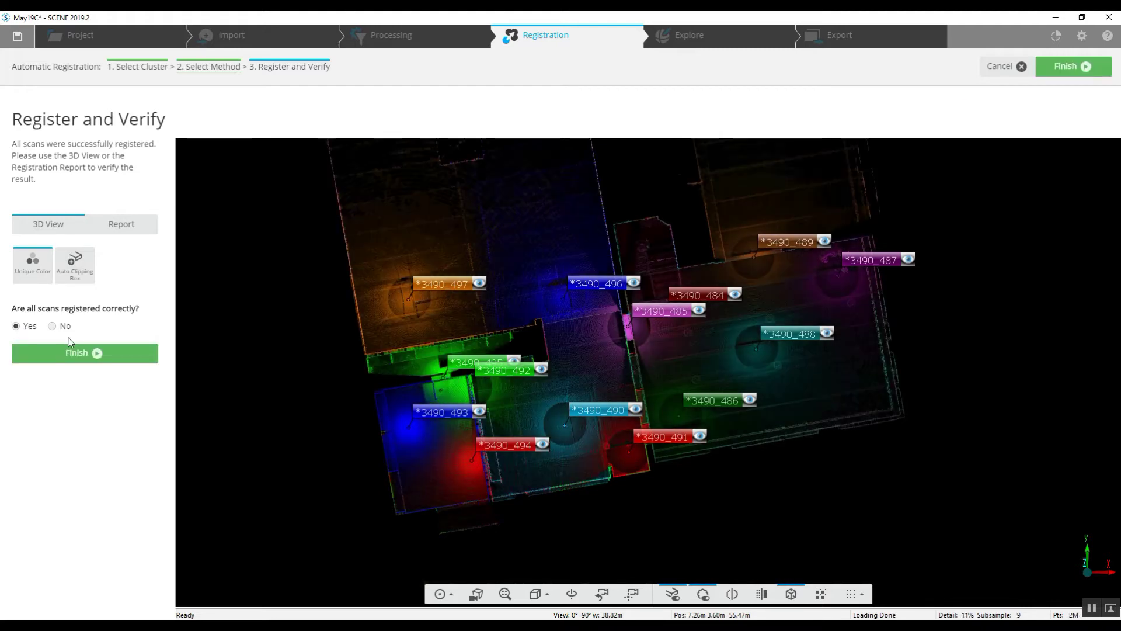
{"action": "left_click", "coordinate": [122, 228]}
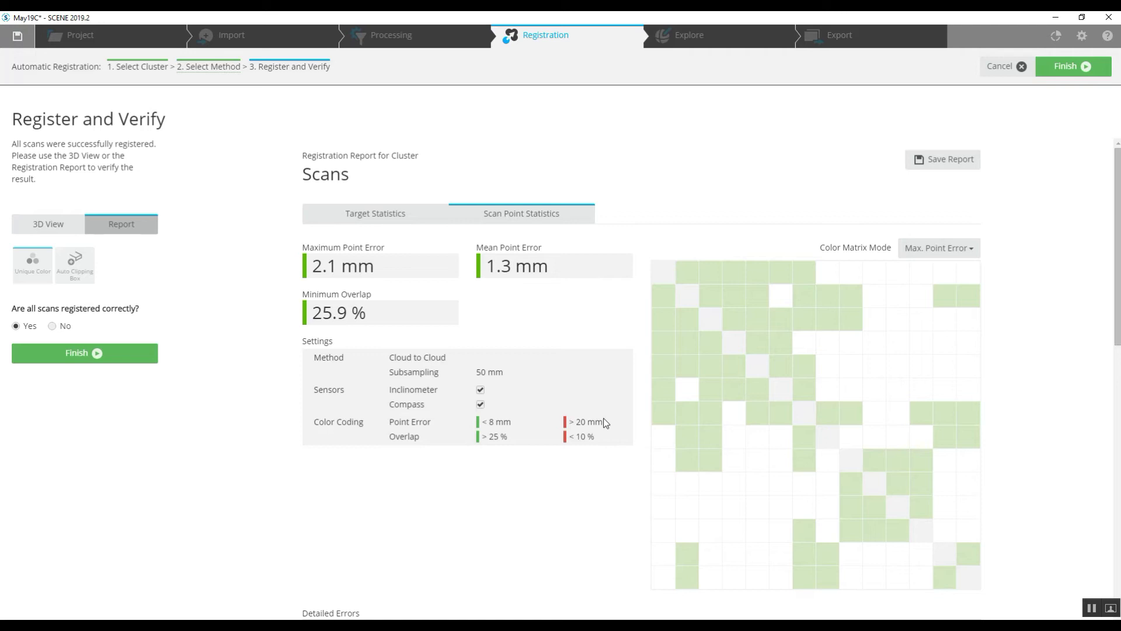
{"action": "left_click", "coordinate": [81, 353]}
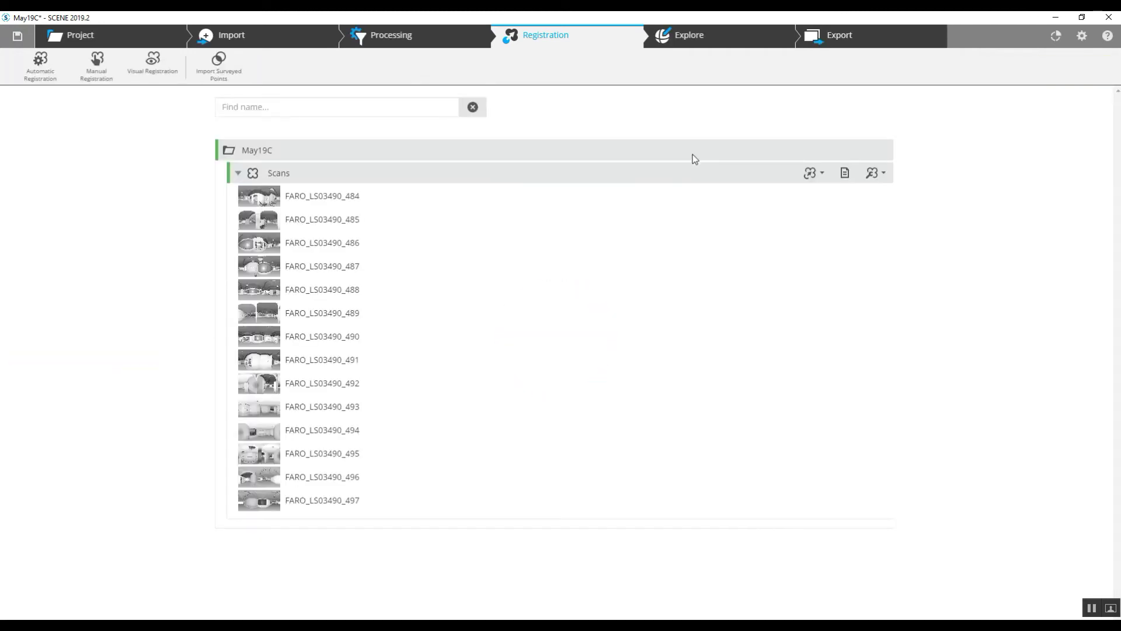
Switch to exploring the May19C project and load all scans of the Scans cluster into the 3D view
{"action": "left_click", "coordinate": [689, 40]}
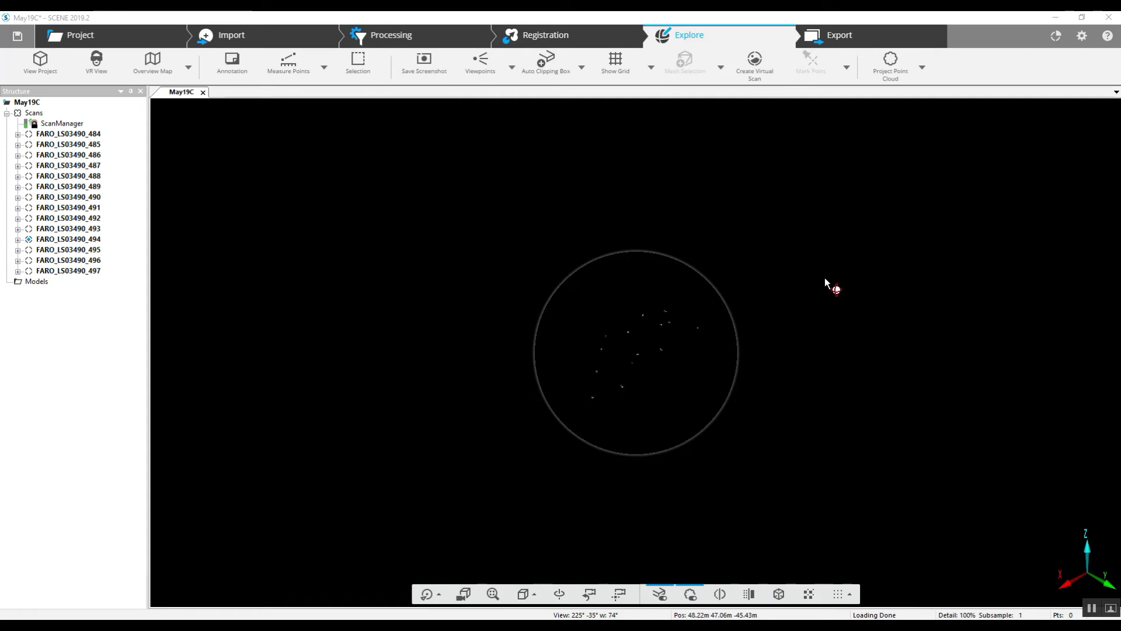
{"action": "scroll", "coordinate": [611, 387], "scroll_direction": "up", "scroll_amount": 1}
{"action": "scroll", "coordinate": [653, 364], "scroll_direction": "up", "scroll_amount": 1}
{"action": "right_click", "coordinate": [32, 115]}
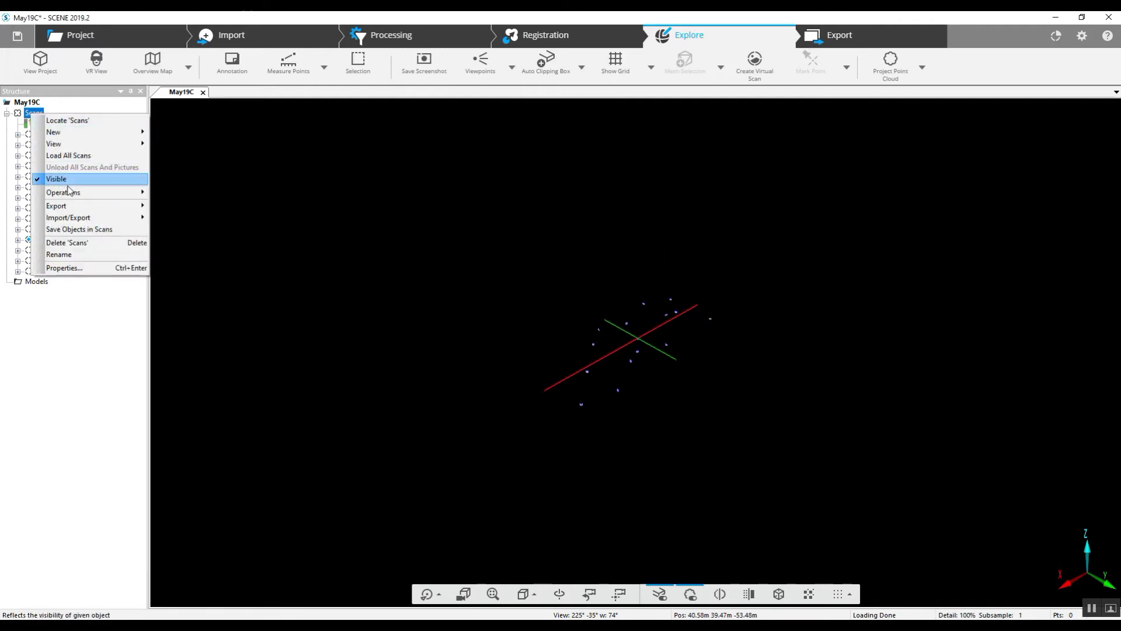
{"action": "left_click", "coordinate": [69, 155]}
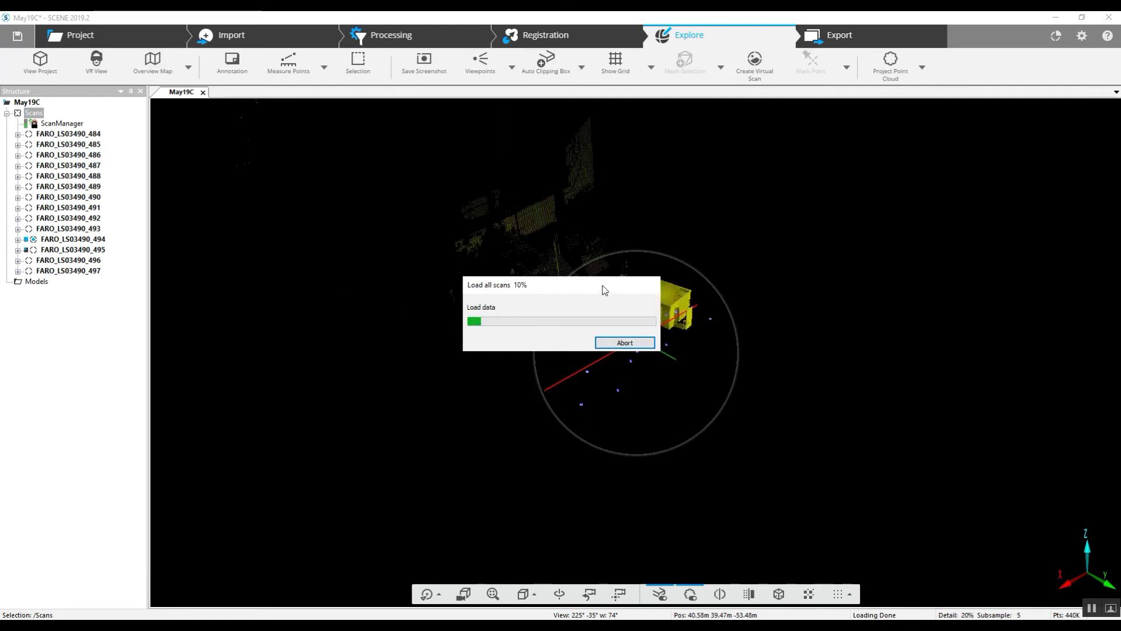
{"action": "left_click_drag", "start_coordinate": [602, 285], "coordinate": [974, 146]}
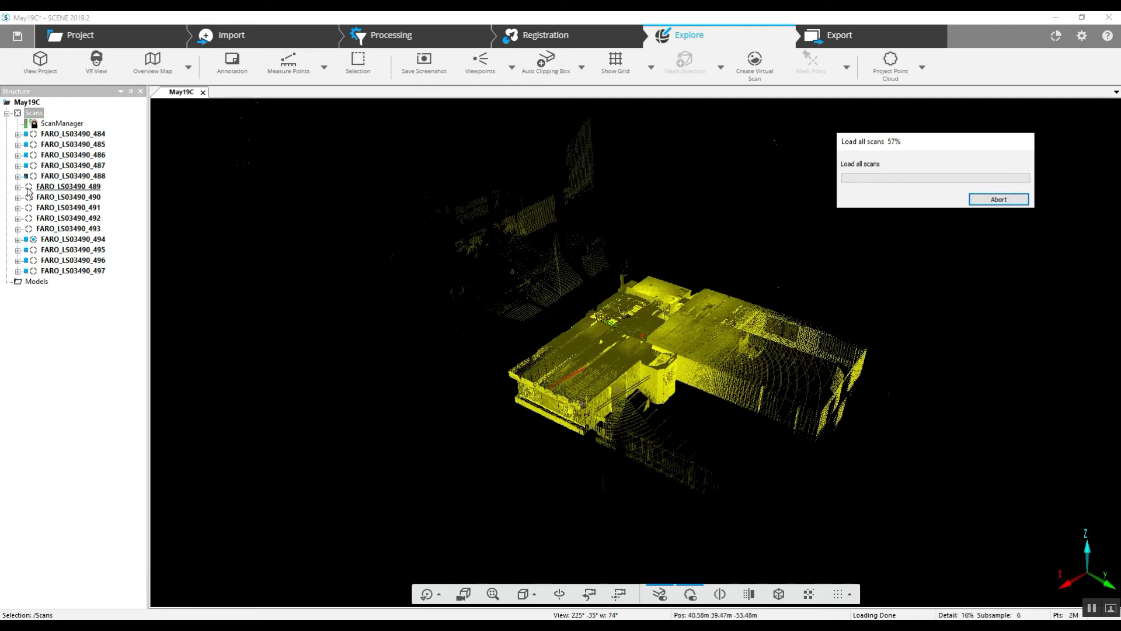
Examine the building's combined point cloud up close and from several sides in the 3D view
{"action": "left_click", "coordinate": [657, 382]}
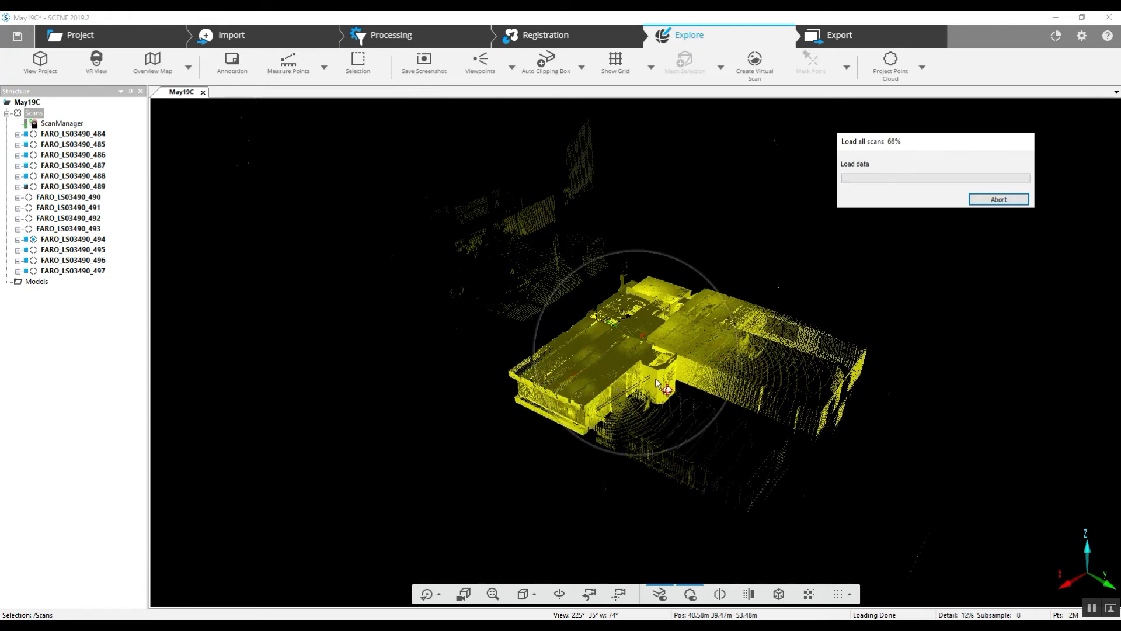
{"action": "right_click_drag", "start_coordinate": [769, 366], "coordinate": [705, 357]}
{"action": "scroll", "coordinate": [704, 355], "scroll_direction": "up", "scroll_amount": 5}
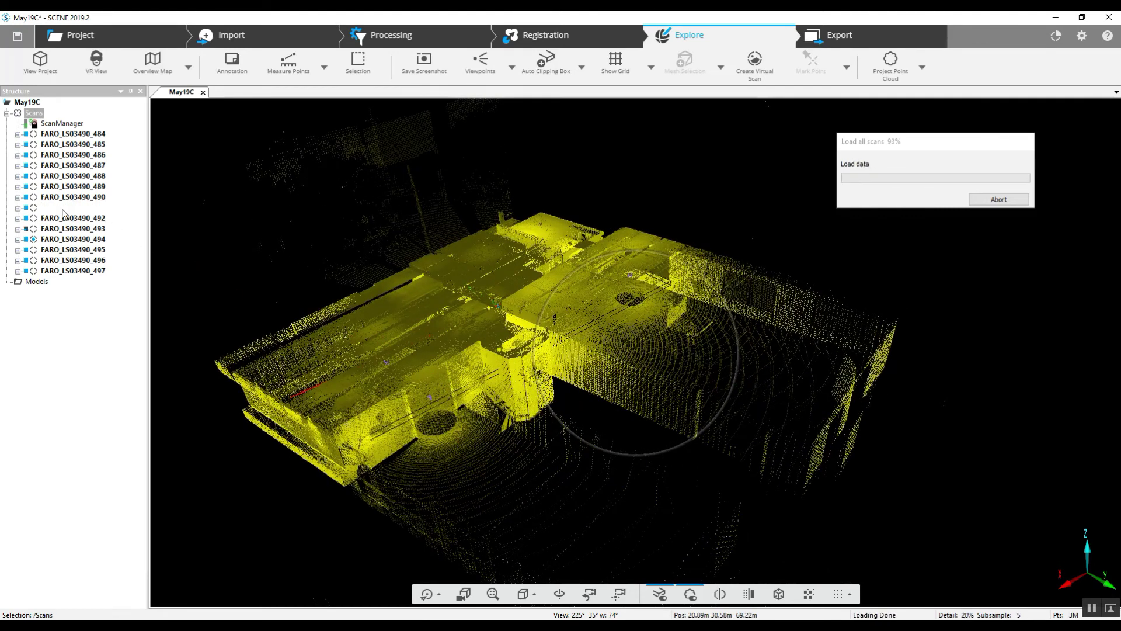
{"action": "mouse_move", "coordinate": [237, 488]}
{"action": "left_mouse_down"}
{"action": "mouse_move", "coordinate": [258, 494]}
{"action": "mouse_move", "coordinate": [374, 457]}
{"action": "mouse_move", "coordinate": [540, 430]}
{"action": "mouse_move", "coordinate": [587, 459]}
{"action": "mouse_move", "coordinate": [694, 416]}
{"action": "left_mouse_up"}
{"action": "mouse_move", "coordinate": [773, 459]}
{"action": "left_mouse_down"}
{"action": "mouse_move", "coordinate": [731, 468]}
{"action": "mouse_move", "coordinate": [525, 446]}
{"action": "mouse_move", "coordinate": [588, 495]}
{"action": "mouse_move", "coordinate": [762, 466]}
{"action": "left_mouse_up"}
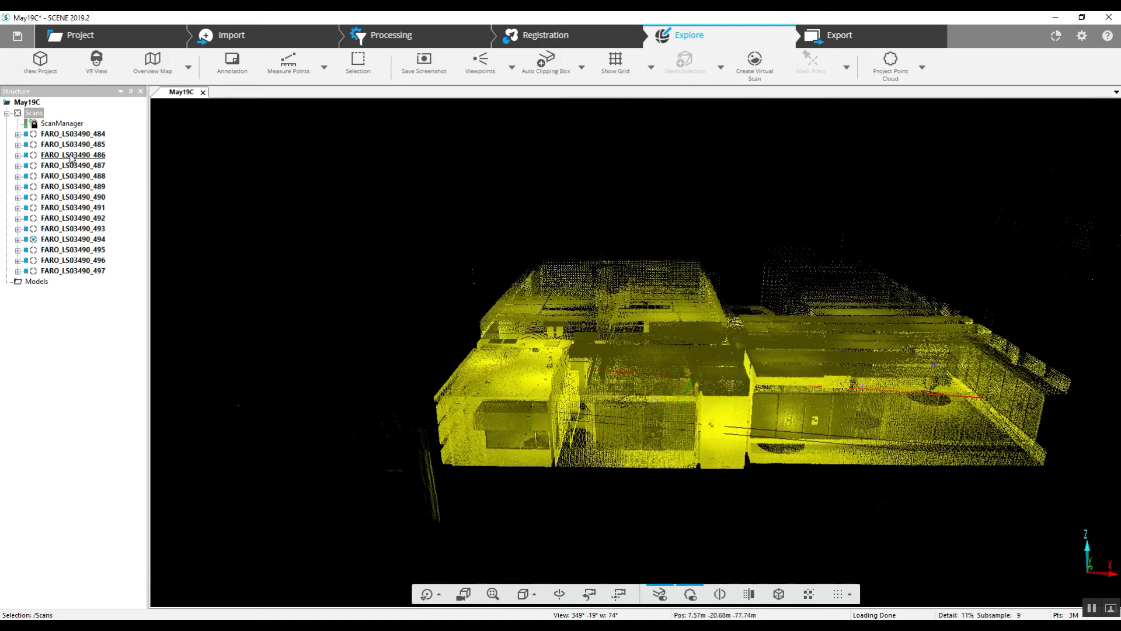
Open scan FARO_LS03490_486 and look around its room, examining the stairway, doorway, window wall and neighbouring scan position markers
{"action": "double_click", "coordinate": [71, 155]}
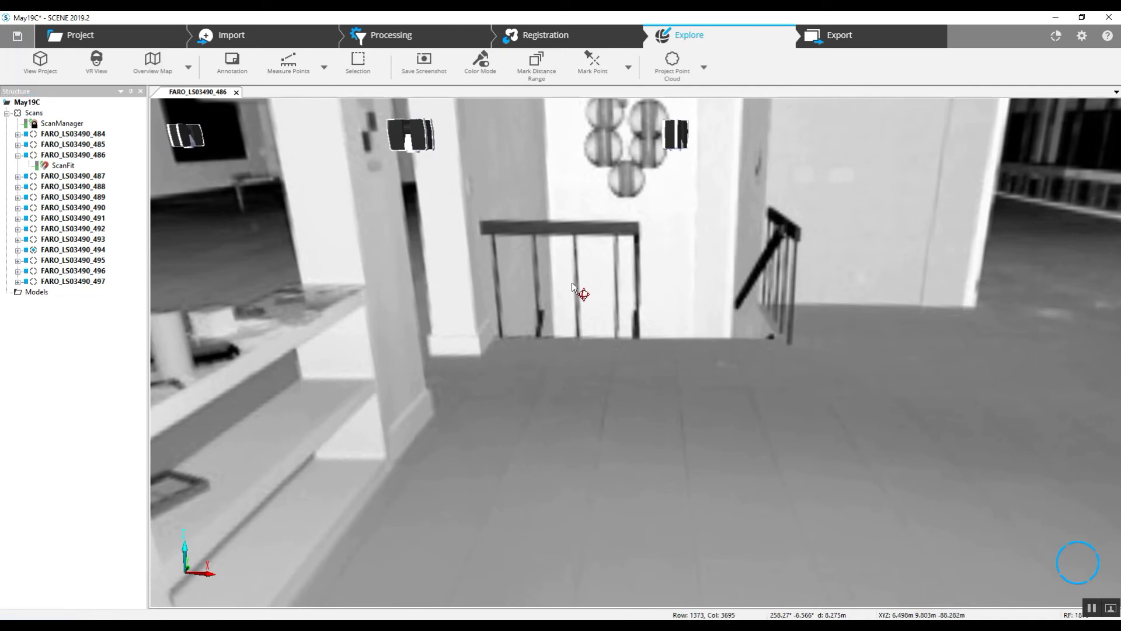
{"action": "left_click_drag", "start_coordinate": [581, 292], "coordinate": [557, 324]}
{"action": "left_click_drag", "start_coordinate": [703, 333], "coordinate": [663, 332]}
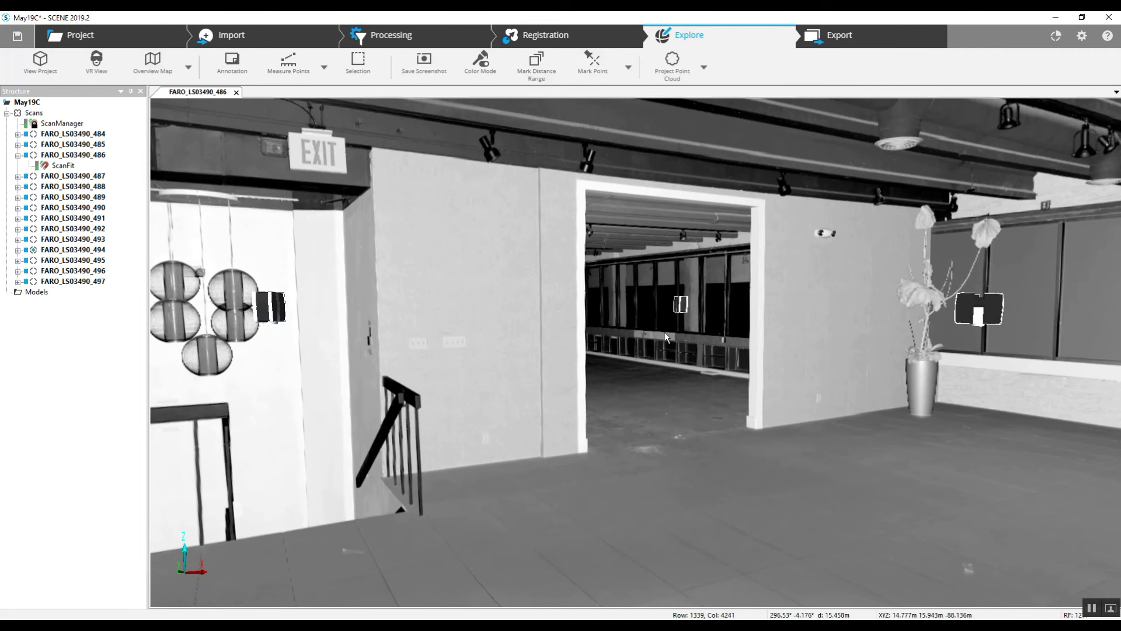
{"action": "left_click_drag", "start_coordinate": [853, 333], "coordinate": [716, 330]}
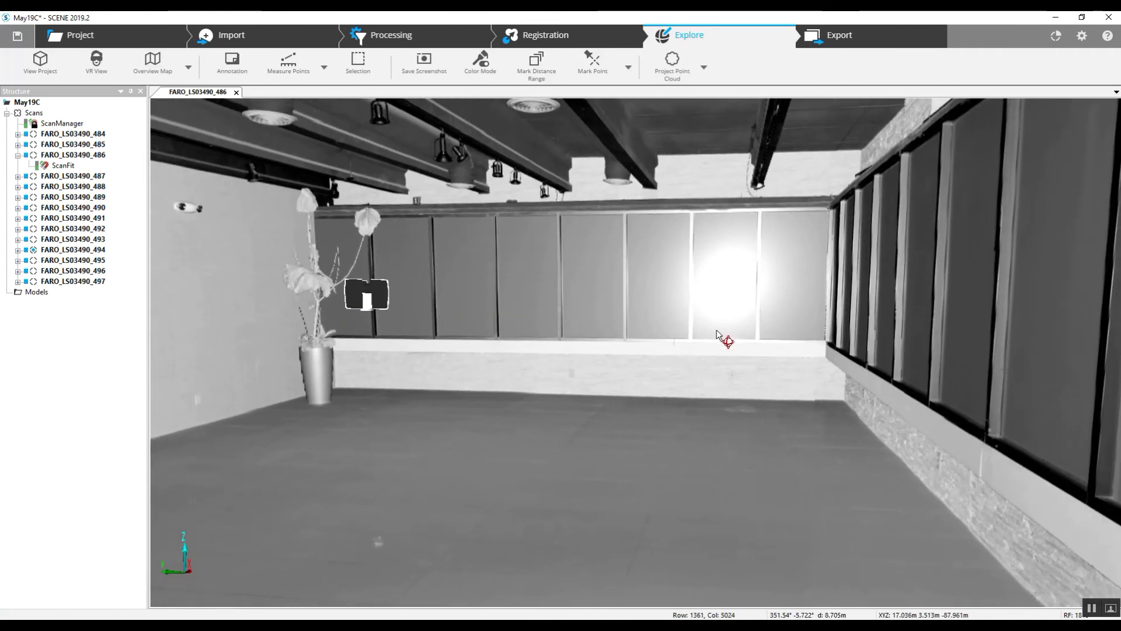
{"action": "mouse_move", "coordinate": [549, 358]}
{"action": "left_mouse_down"}
{"action": "mouse_move", "coordinate": [531, 418]}
{"action": "mouse_move", "coordinate": [617, 413]}
{"action": "left_mouse_up"}
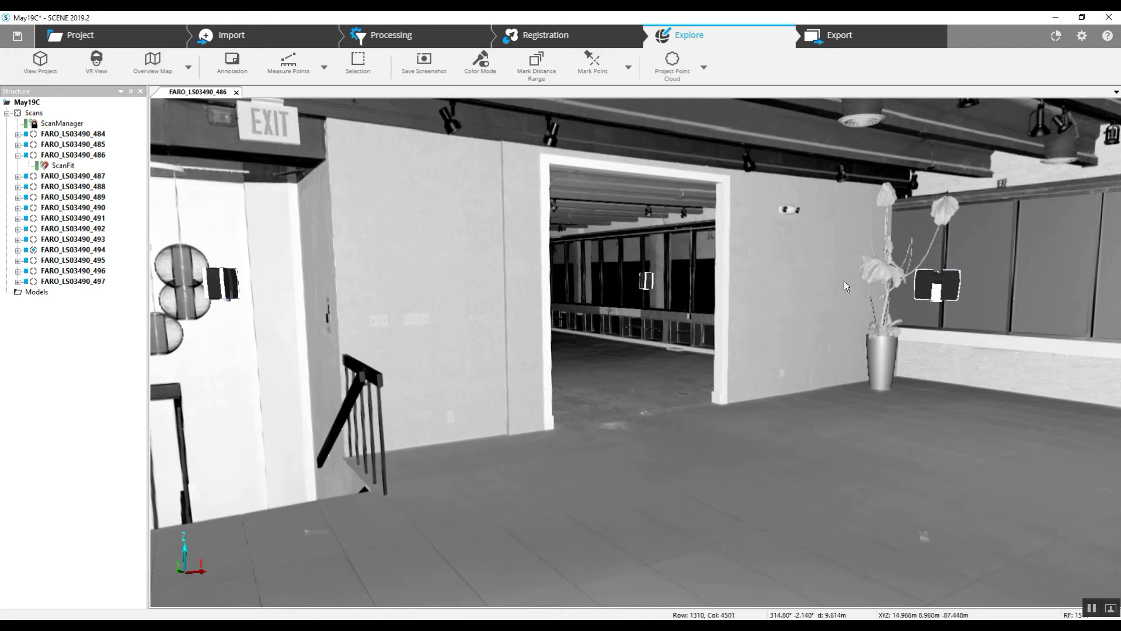
{"action": "left_click_drag", "start_coordinate": [801, 415], "coordinate": [814, 436]}
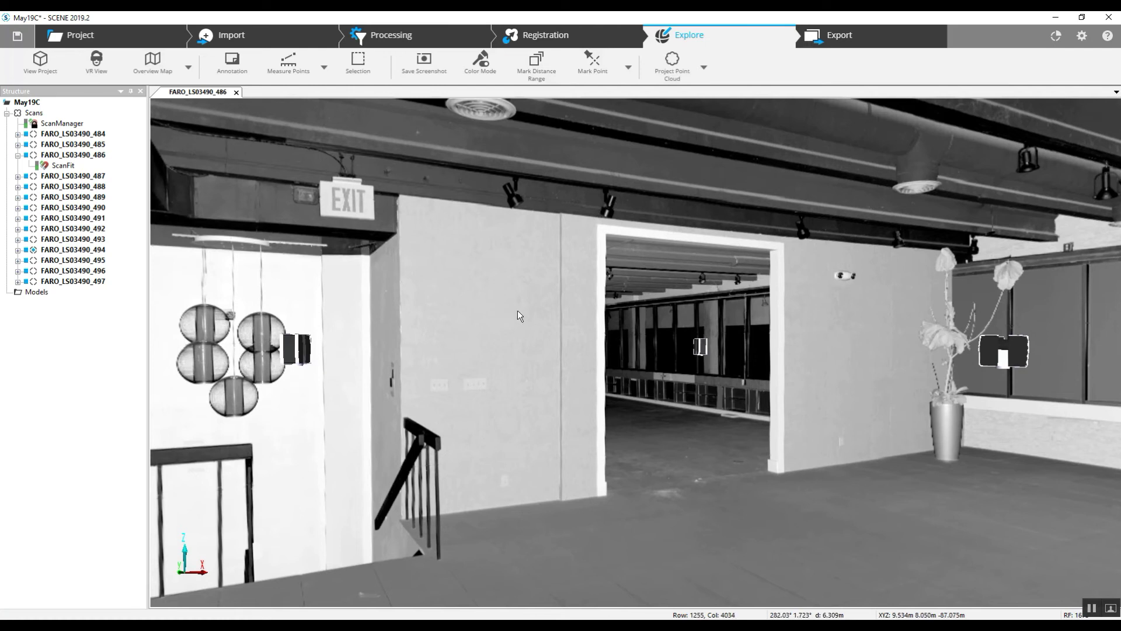
{"action": "mouse_move", "coordinate": [576, 349]}
{"action": "left_mouse_down"}
{"action": "mouse_move", "coordinate": [786, 339]}
{"action": "mouse_move", "coordinate": [629, 379]}
{"action": "mouse_move", "coordinate": [602, 352]}
{"action": "mouse_move", "coordinate": [597, 318]}
{"action": "mouse_move", "coordinate": [576, 322]}
{"action": "mouse_move", "coordinate": [571, 345]}
{"action": "left_mouse_up"}
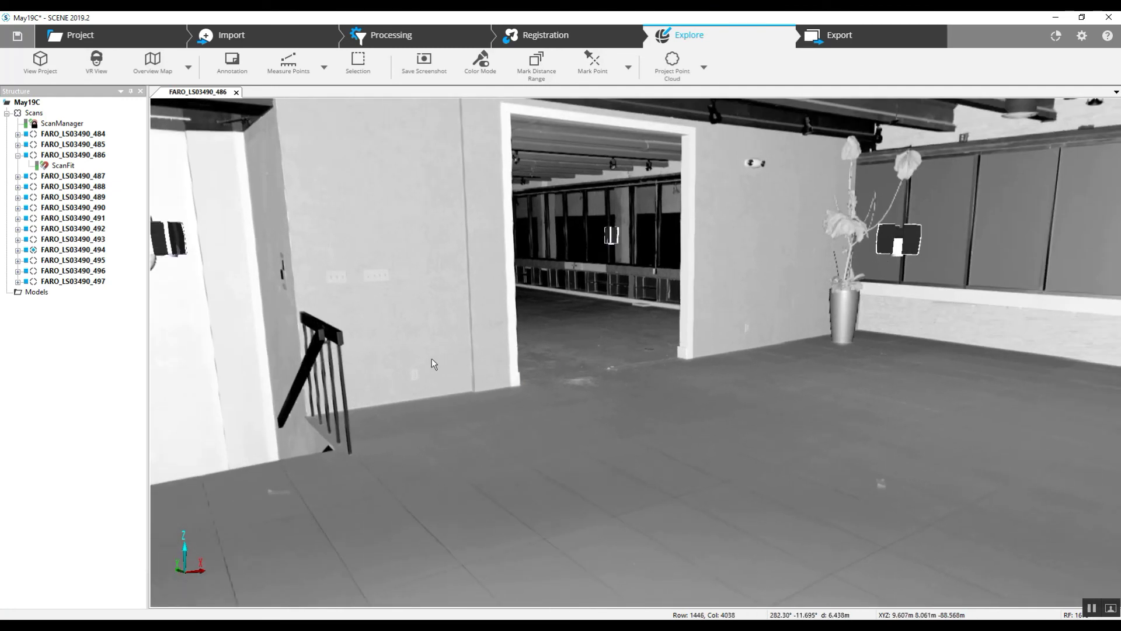
{"action": "left_click_drag", "start_coordinate": [432, 359], "coordinate": [407, 370]}
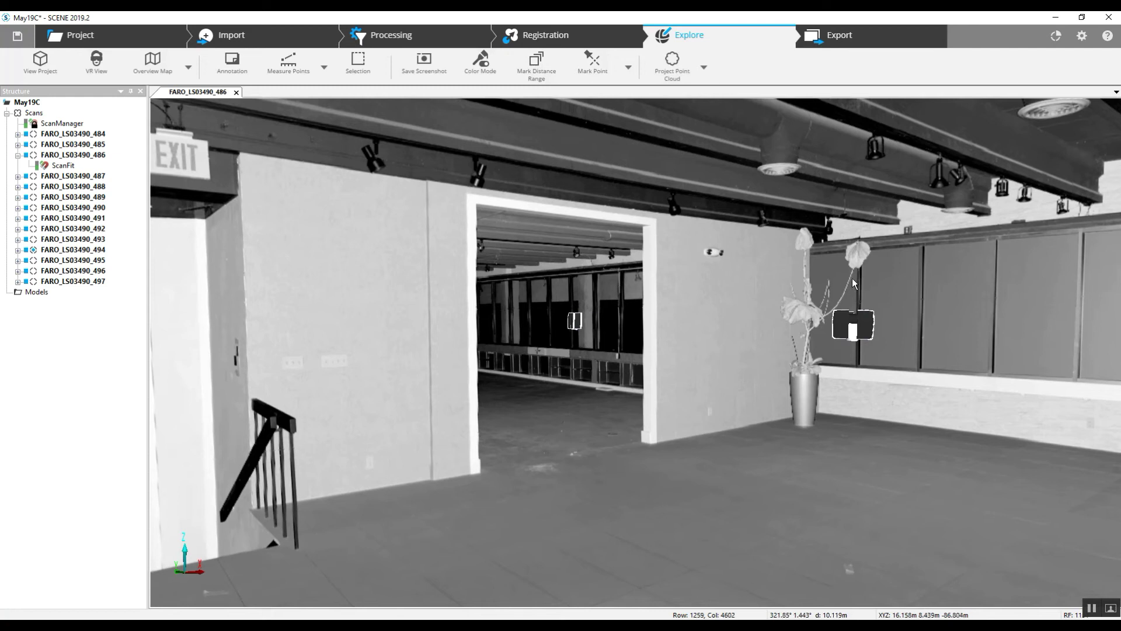
{"action": "left_click_drag", "start_coordinate": [742, 395], "coordinate": [617, 399]}
{"action": "left_click_drag", "start_coordinate": [535, 394], "coordinate": [468, 389]}
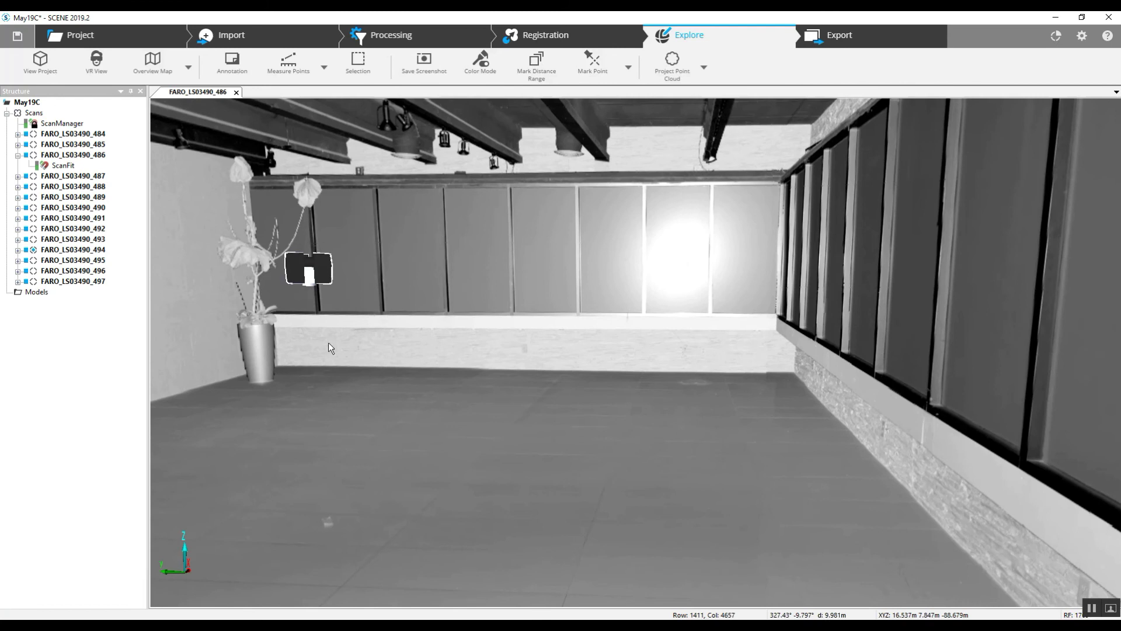
Open scan FARO_LS03490_494 and look around its room, from the door and closet to the built-in shelves
{"action": "double_click", "coordinate": [60, 249]}
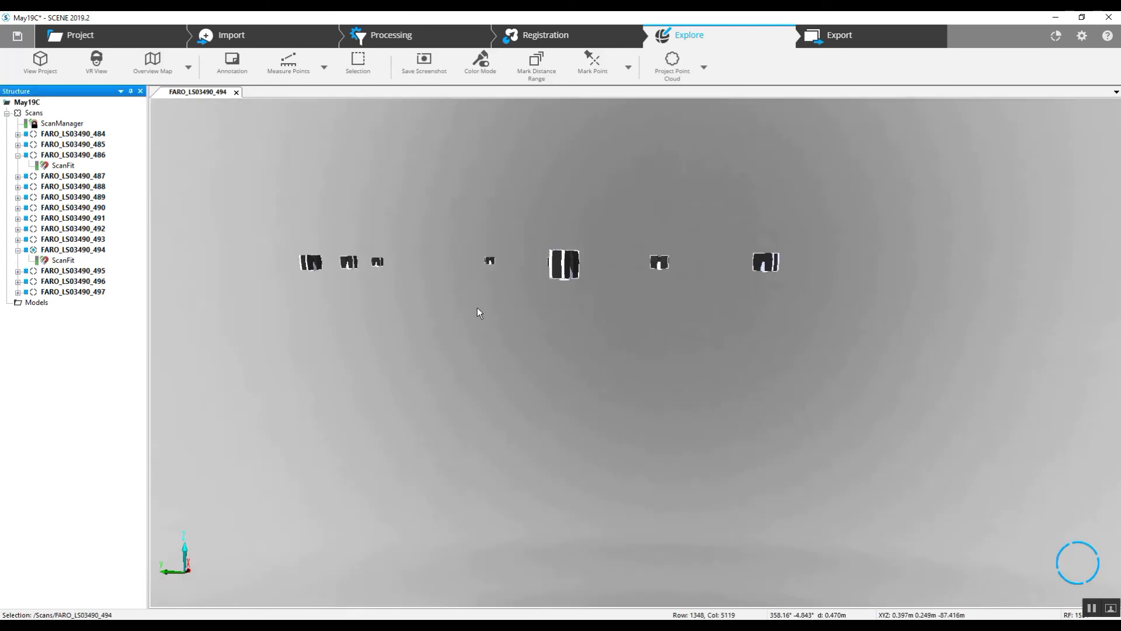
{"action": "left_click_drag", "start_coordinate": [621, 333], "coordinate": [651, 336]}
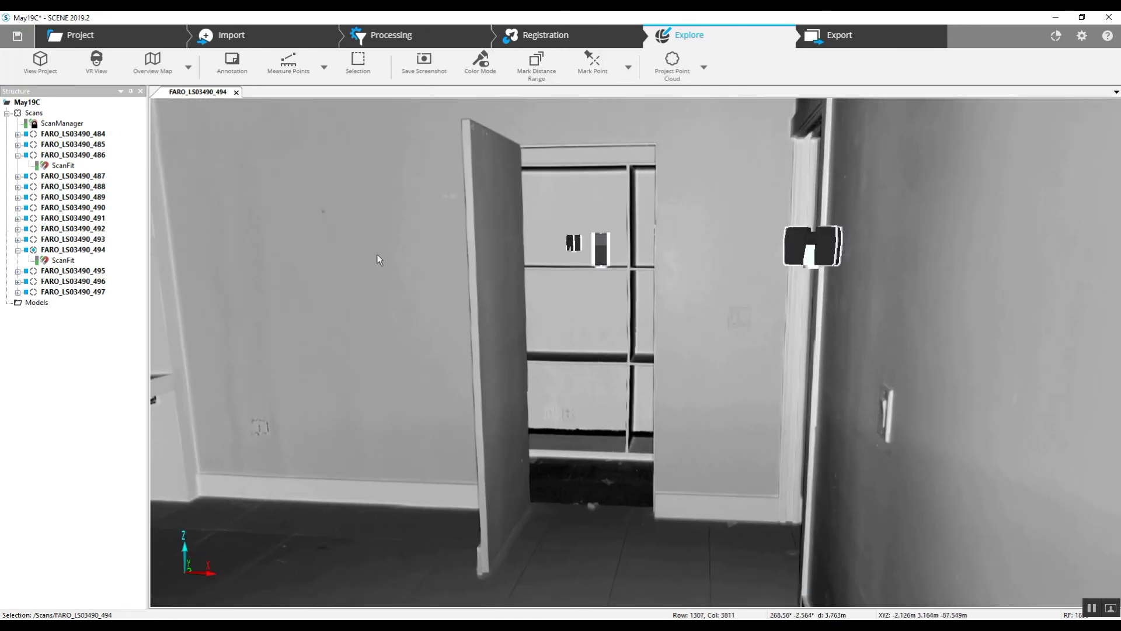
{"action": "left_click_drag", "start_coordinate": [370, 282], "coordinate": [483, 296]}
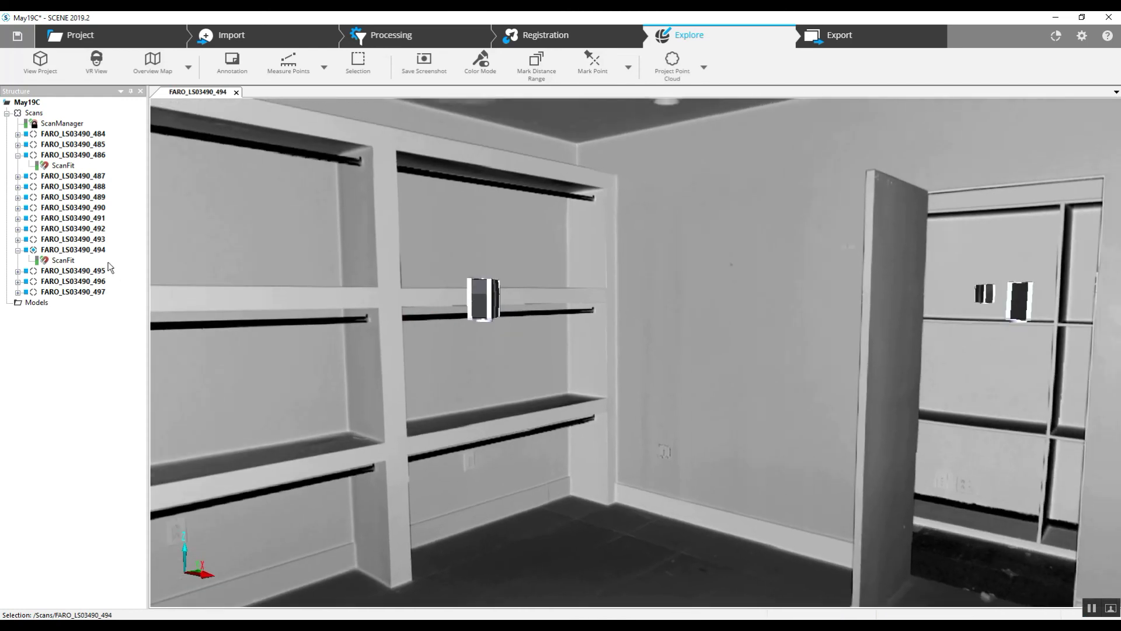
Open scan FARO_LS03490_487 in a 3D view and look around its interior near the doorway and stair railing
{"action": "right_click", "coordinate": [78, 178]}
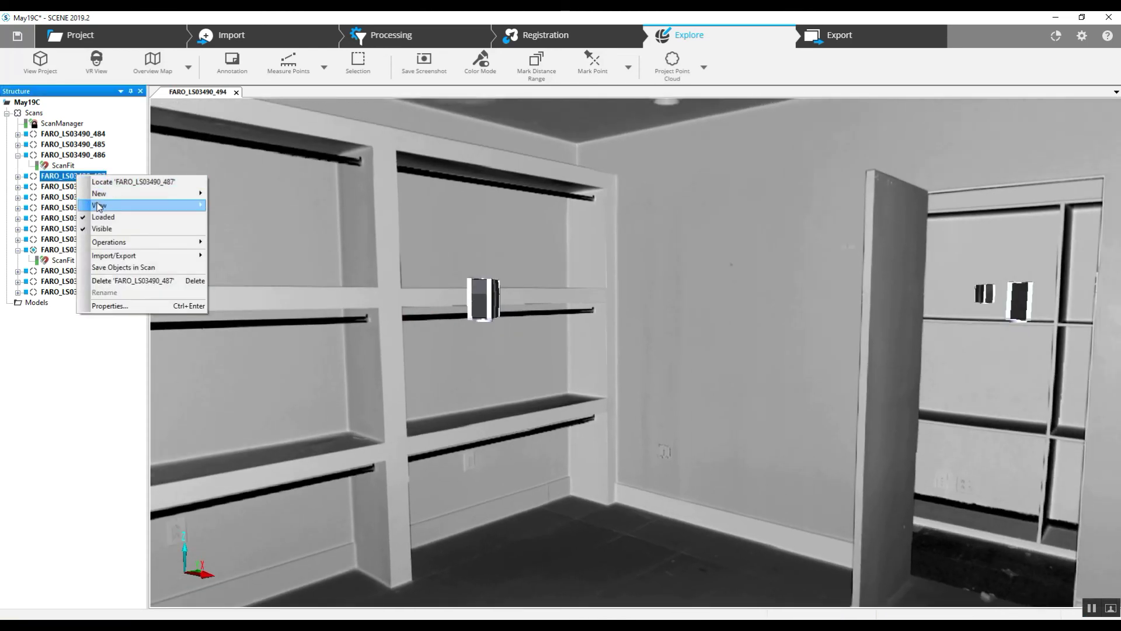
{"action": "mouse_move", "coordinate": [99, 205]}
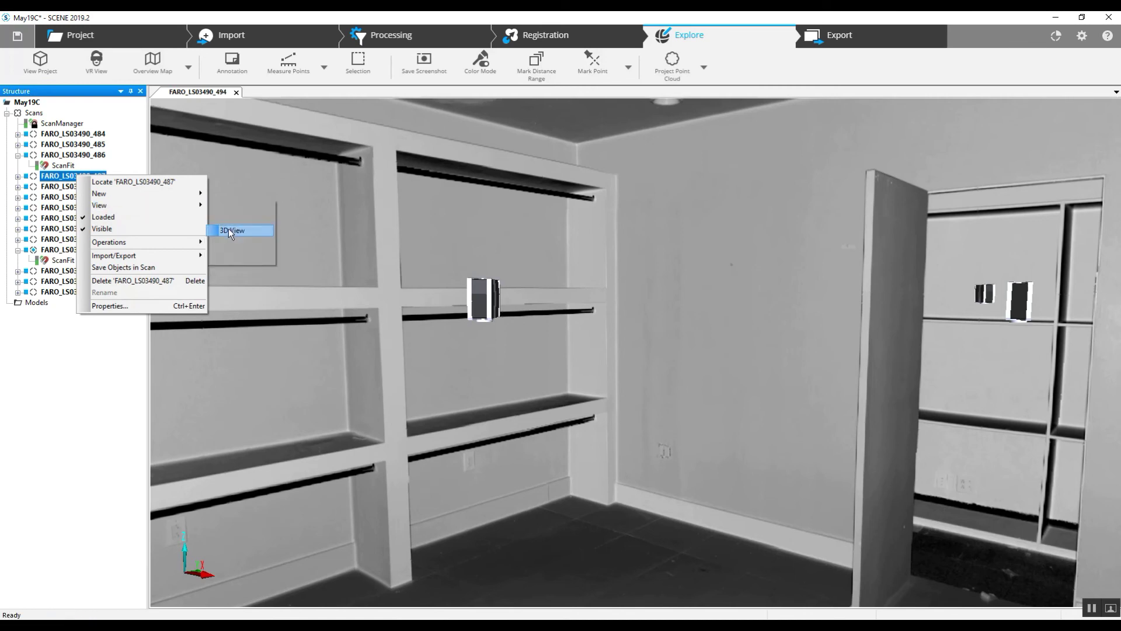
{"action": "left_click", "coordinate": [232, 230]}
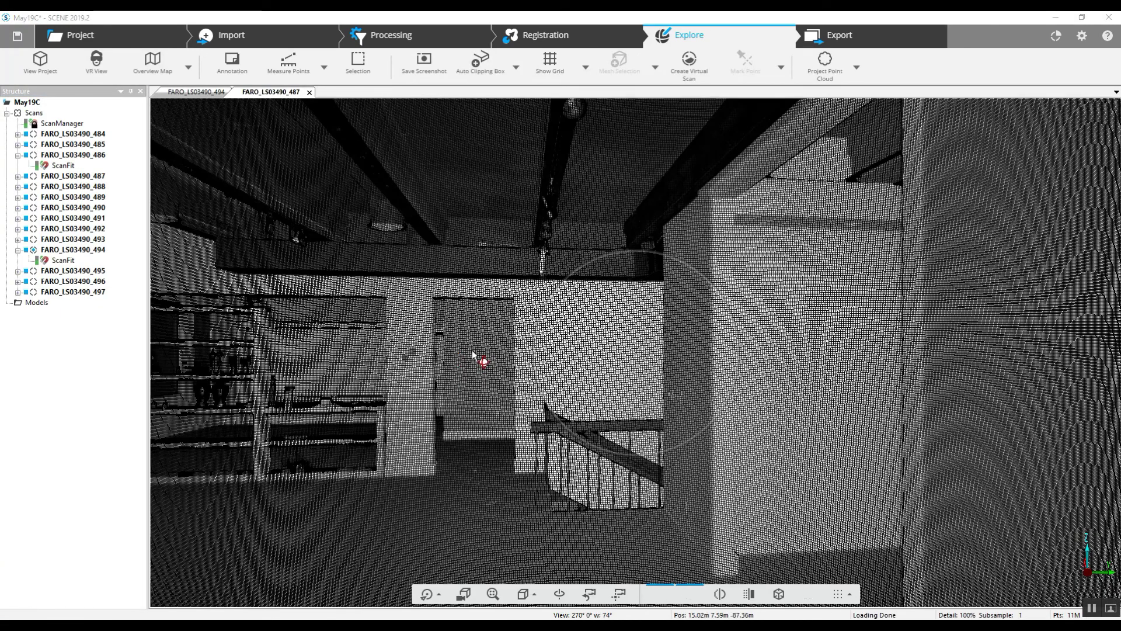
{"action": "left_click_drag", "start_coordinate": [453, 471], "coordinate": [513, 468]}
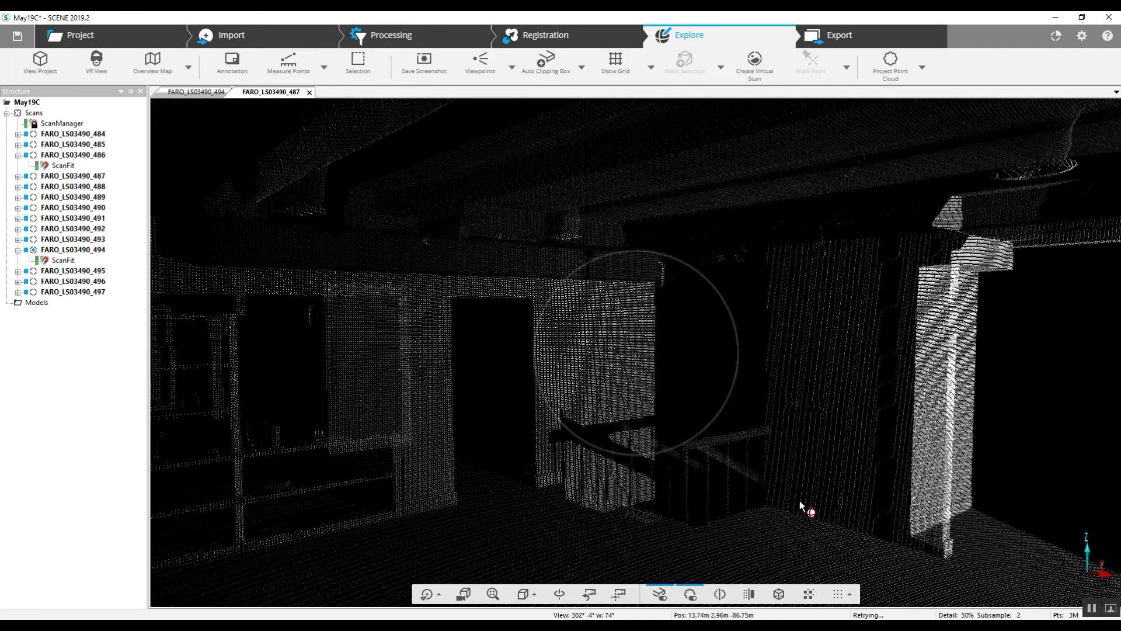
Examine the point cloud of scan FARO_LS03490_487 from outside and above, including its ceiling beams, shelves and stairway
{"action": "left_click", "coordinate": [527, 594]}
{"action": "left_click", "coordinate": [539, 438]}
{"action": "left_click_drag", "start_coordinate": [538, 438], "coordinate": [719, 465]}
{"action": "scroll", "coordinate": [591, 483], "scroll_direction": "up", "scroll_amount": 3}
{"action": "left_click_drag", "start_coordinate": [591, 481], "coordinate": [522, 527]}
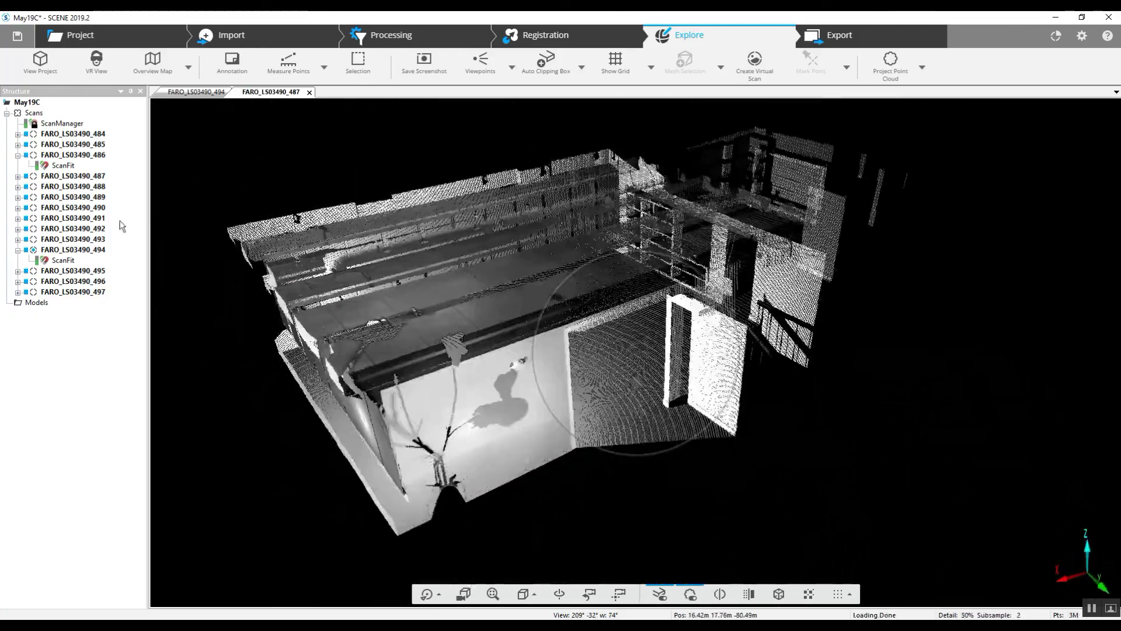
{"action": "left_click_drag", "start_coordinate": [476, 409], "coordinate": [422, 212]}
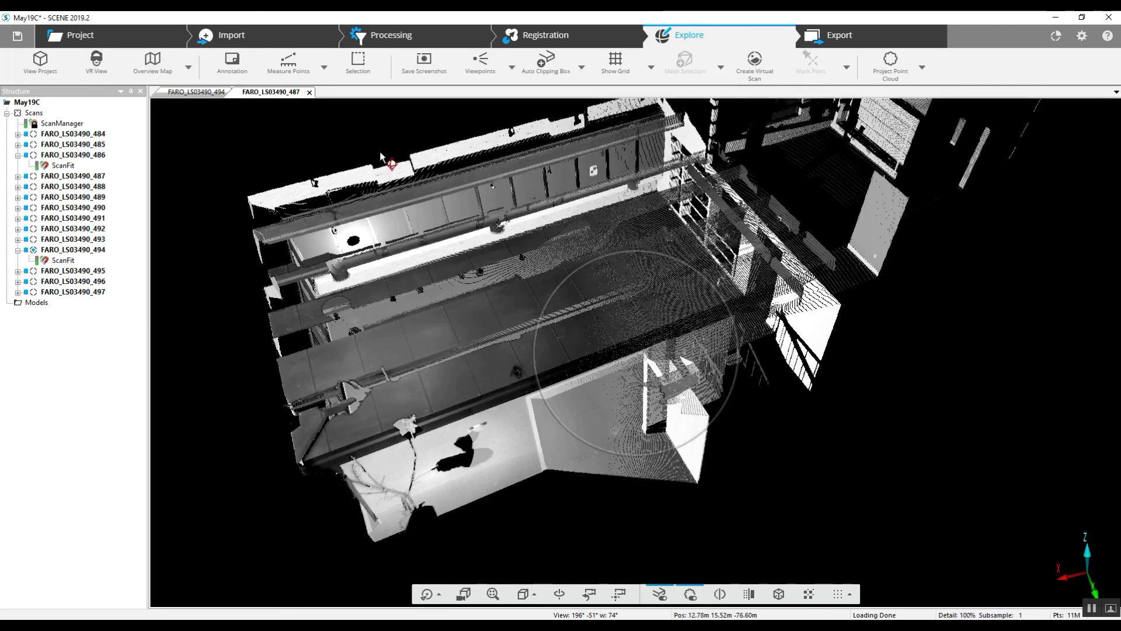
Close the 3D view of scan FARO_LS03490_487 and the open view of scan FARO_LS03490_494
{"action": "left_click", "coordinate": [309, 92]}
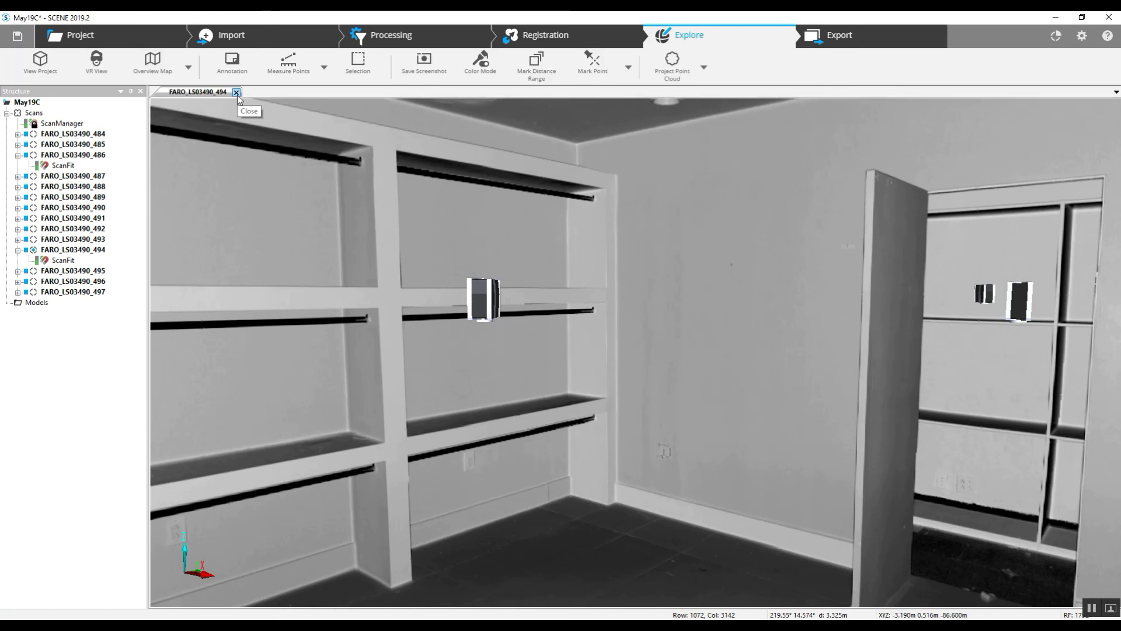
{"action": "left_click", "coordinate": [236, 93]}
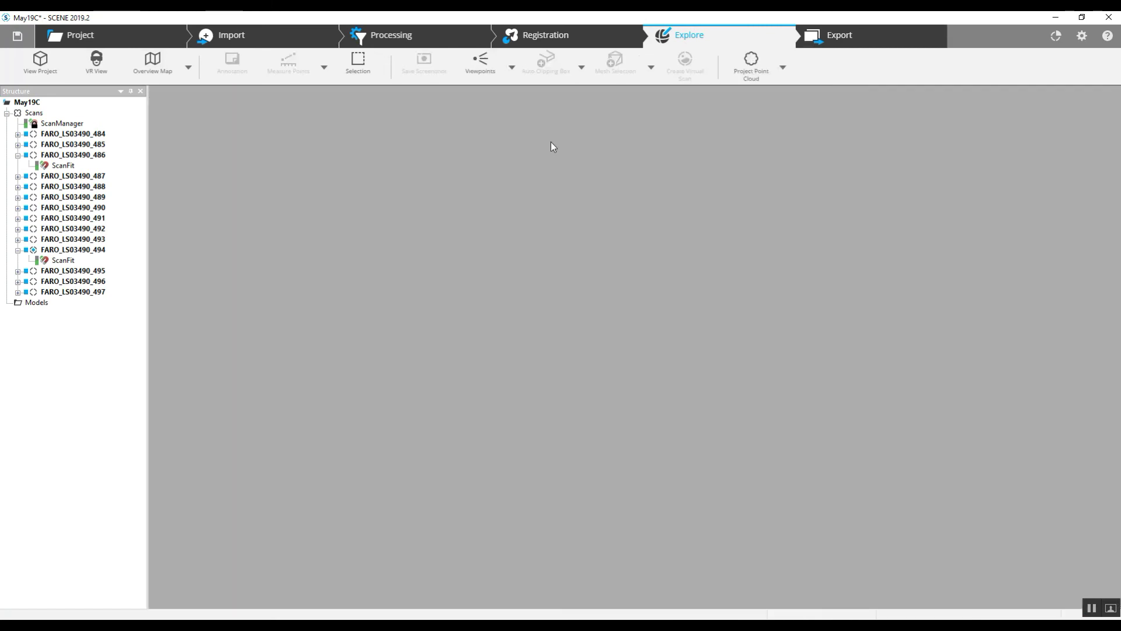